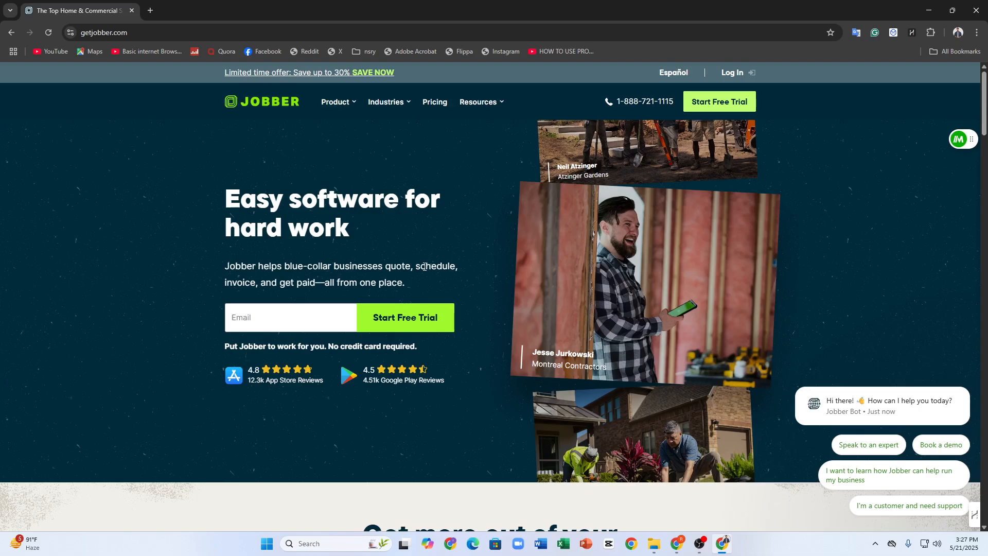
{"action": "mouse_move", "coordinate": [461, 99]}
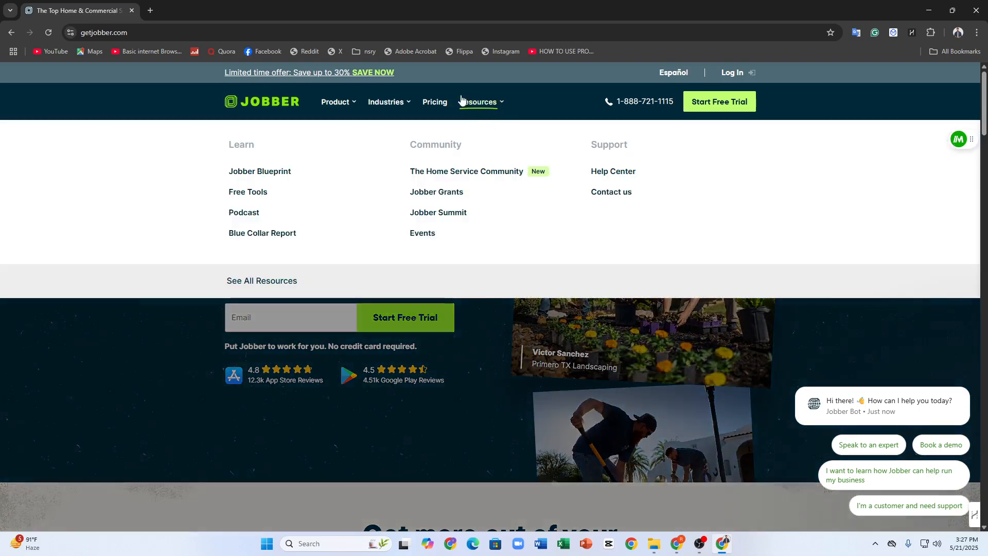
{"action": "left_click_drag", "start_coordinate": [170, 34], "coordinate": [79, 34]}
{"action": "left_click", "coordinate": [66, 160]}
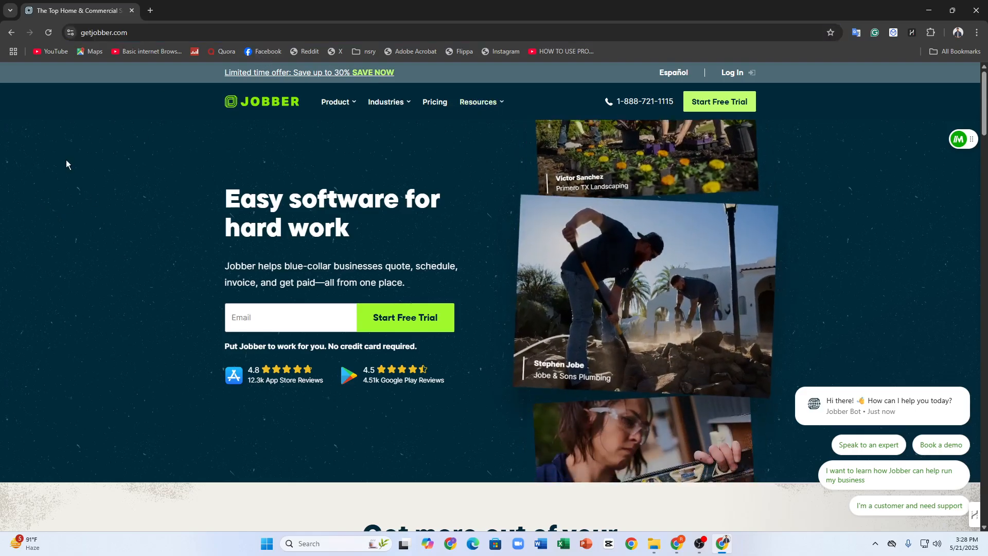
{"action": "left_click", "coordinate": [83, 33]}
{"action": "double_click", "coordinate": [136, 33]}
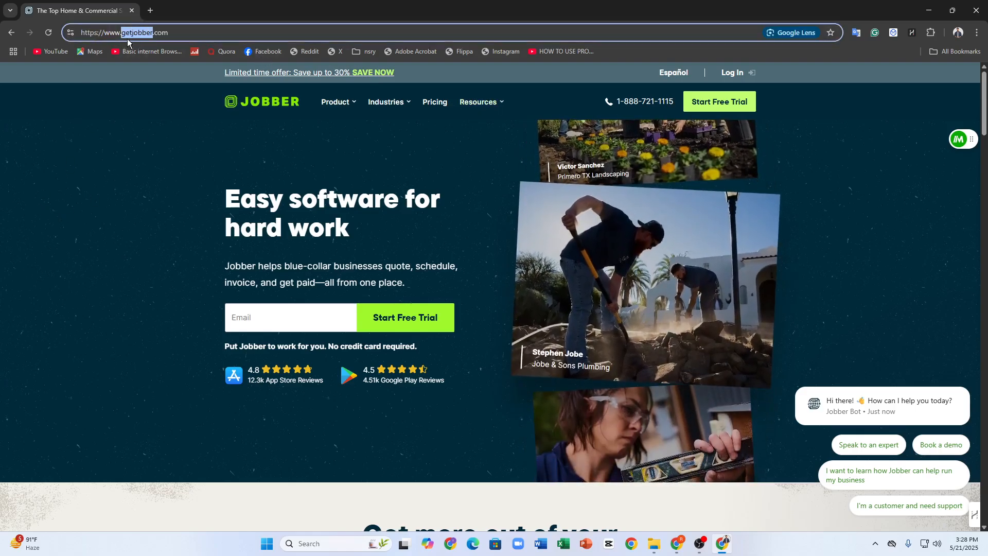
{"action": "left_click", "coordinate": [174, 164]}
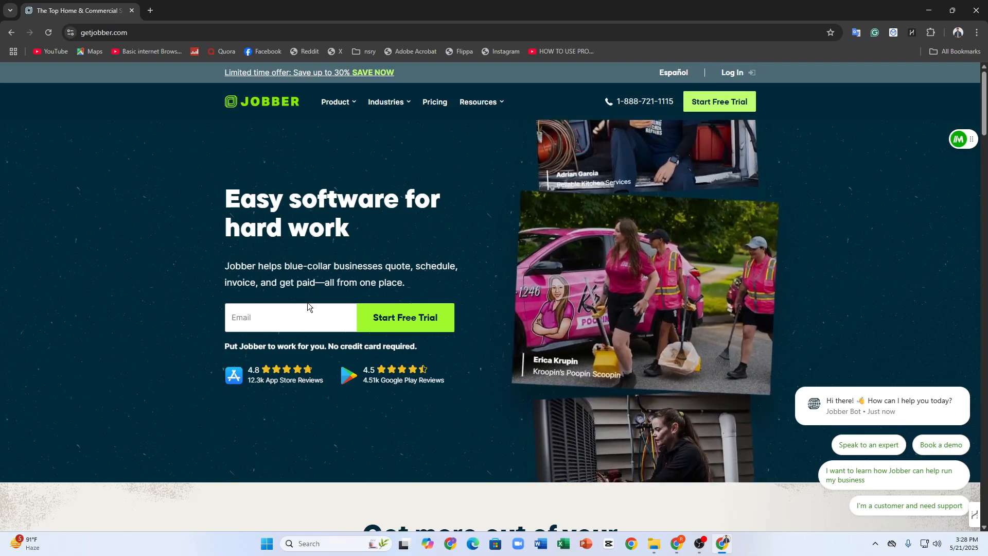
Fill in the account e-mail on the home page, correct it, and request the free trial
{"action": "left_click", "coordinate": [307, 306]}
{"action": "left_click", "coordinate": [316, 354]}
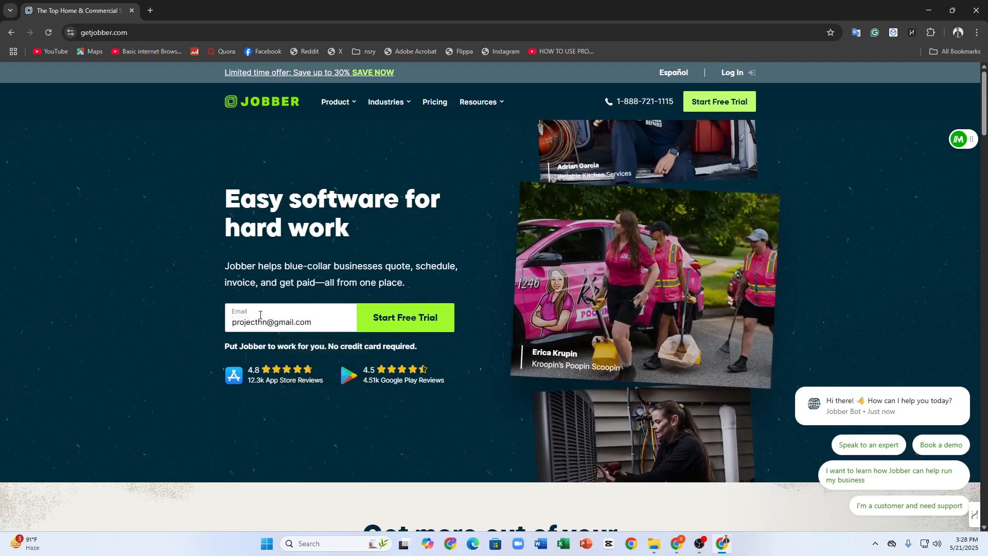
{"action": "left_click", "coordinate": [261, 316]}
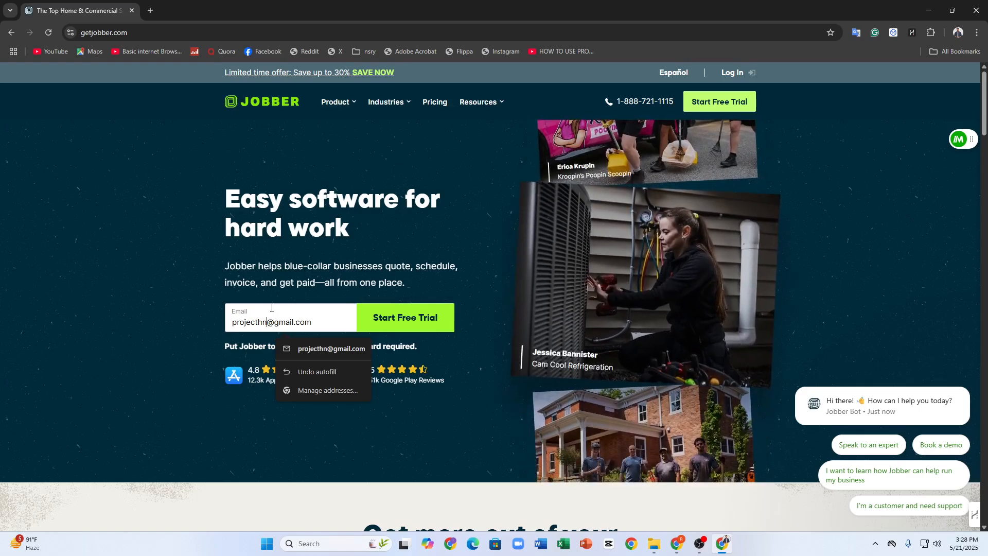
{"action": "type", "text": "01"}
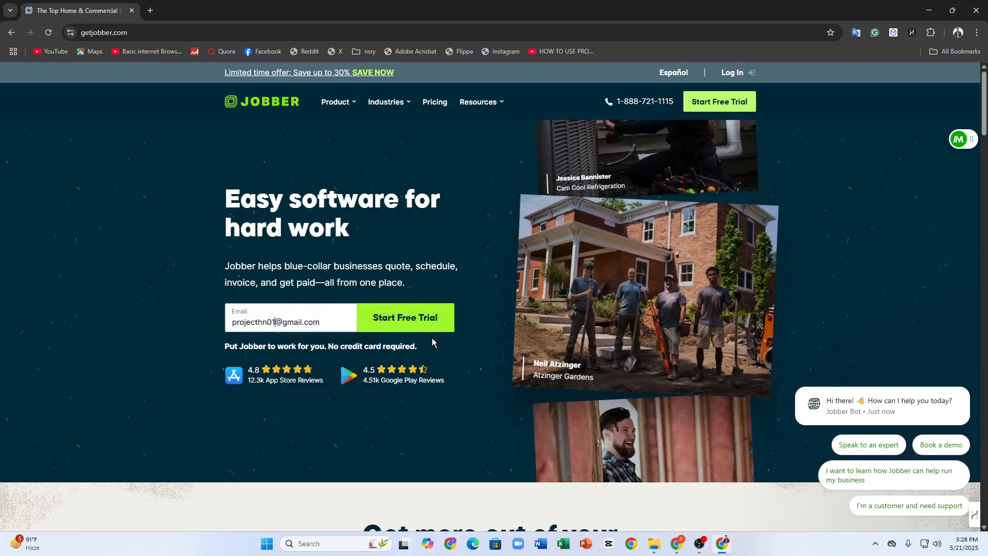
{"action": "left_click", "coordinate": [412, 325]}
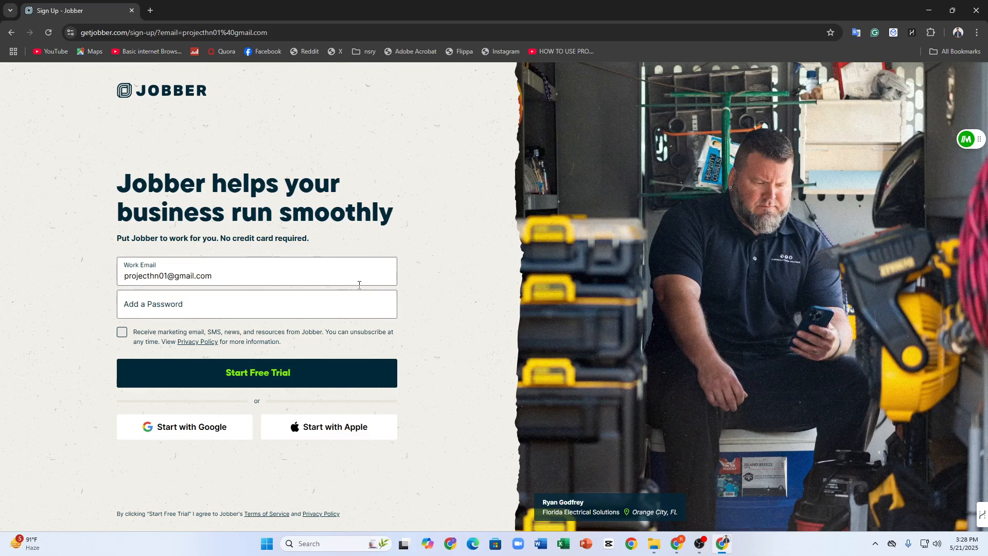
Opt in to marketing messages and fill the password field with the suggested strong password
{"action": "left_click", "coordinate": [122, 332]}
{"action": "left_click", "coordinate": [216, 382]}
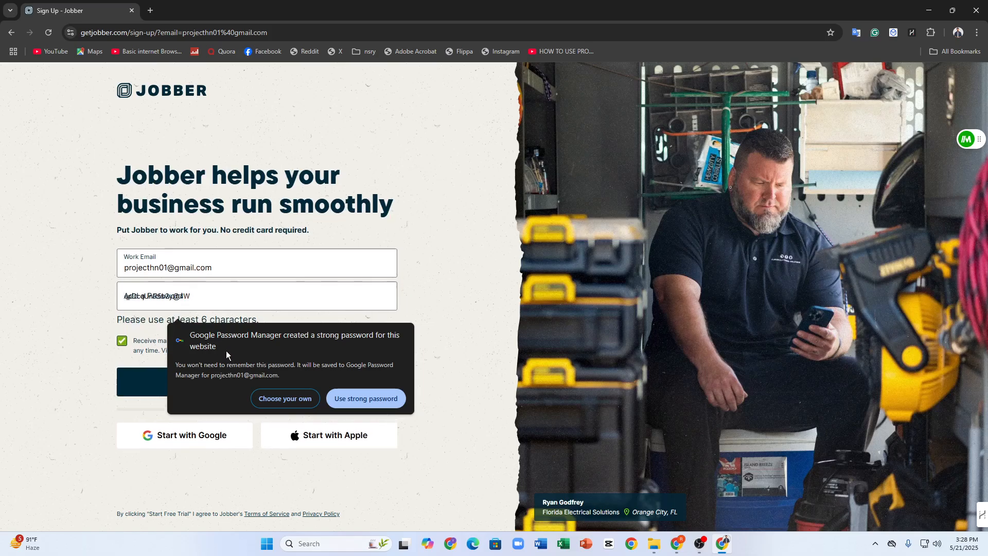
{"action": "left_click", "coordinate": [362, 398]}
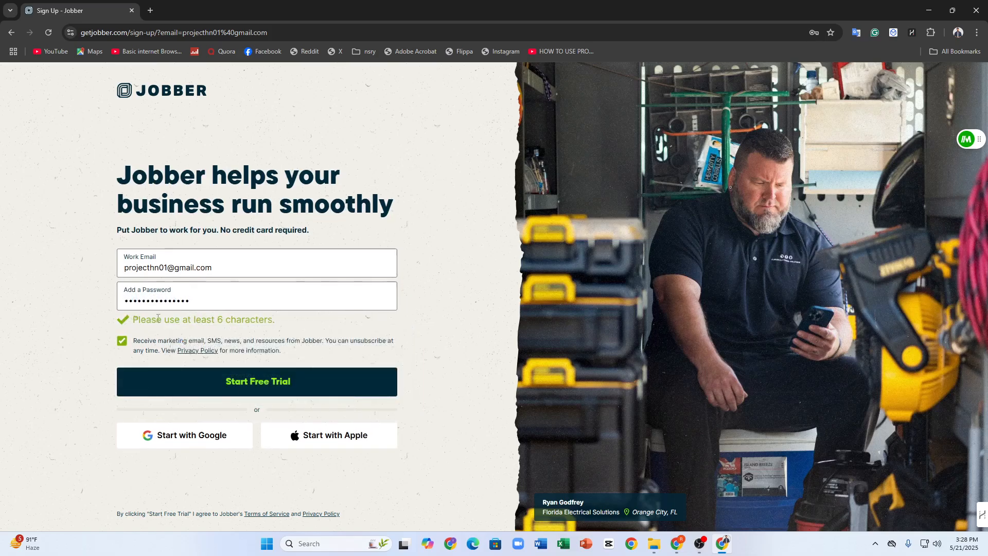
Try to start the free trial with the entered e-mail and password
{"action": "left_click", "coordinate": [218, 386]}
{"action": "mouse_move", "coordinate": [118, 180]}
{"action": "left_mouse_down"}
{"action": "mouse_move", "coordinate": [304, 182]}
{"action": "mouse_move", "coordinate": [374, 187]}
{"action": "mouse_move", "coordinate": [401, 202]}
{"action": "mouse_move", "coordinate": [119, 169]}
{"action": "left_mouse_up"}
{"action": "left_click", "coordinate": [298, 121]}
{"action": "left_click", "coordinate": [120, 169]}
{"action": "left_click", "coordinate": [301, 386]}
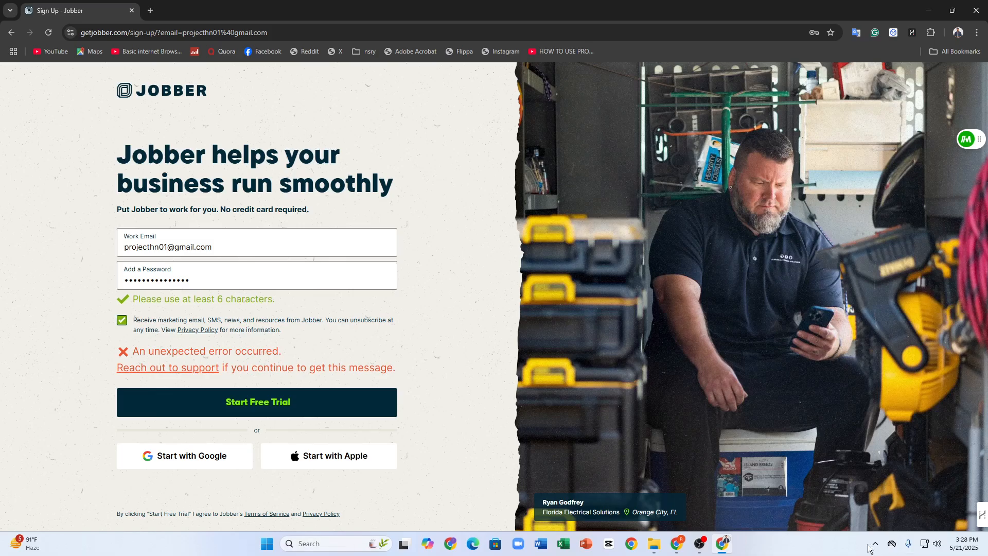
{"action": "left_click_drag", "start_coordinate": [132, 352], "coordinate": [283, 352]}
Start the trial with Google instead, choosing the existing account and allowing sign-in to getjobber.com
{"action": "left_click", "coordinate": [148, 456]}
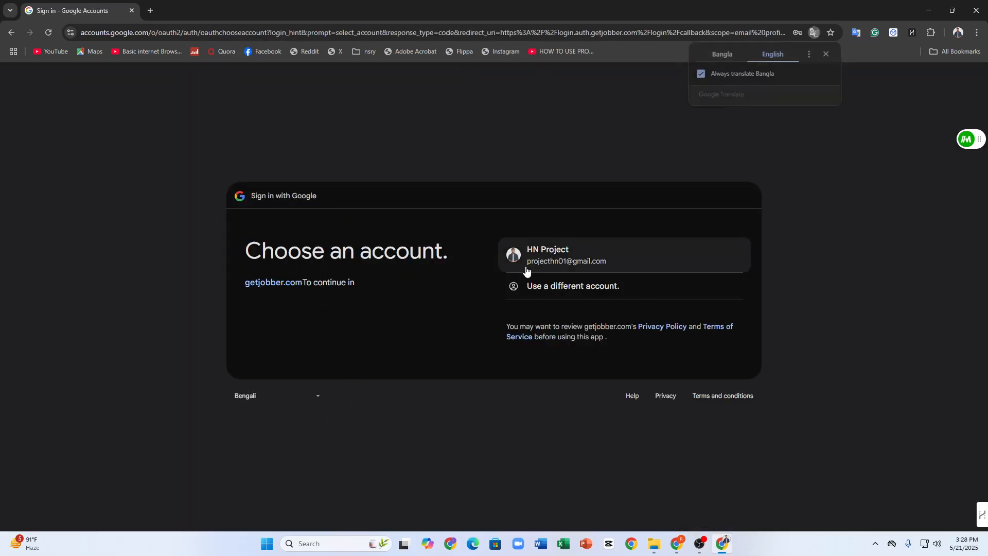
{"action": "double_click", "coordinate": [528, 268]}
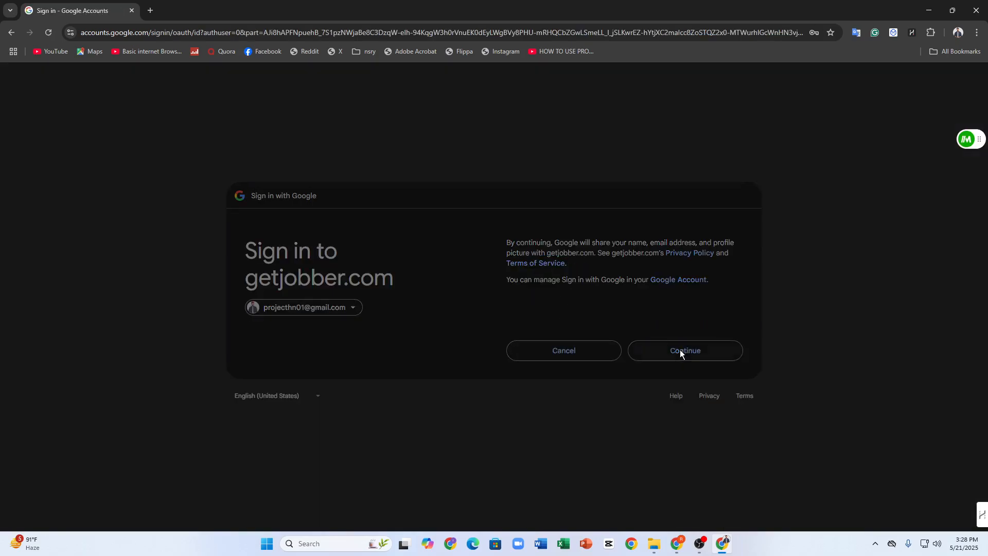
{"action": "left_click", "coordinate": [679, 351]}
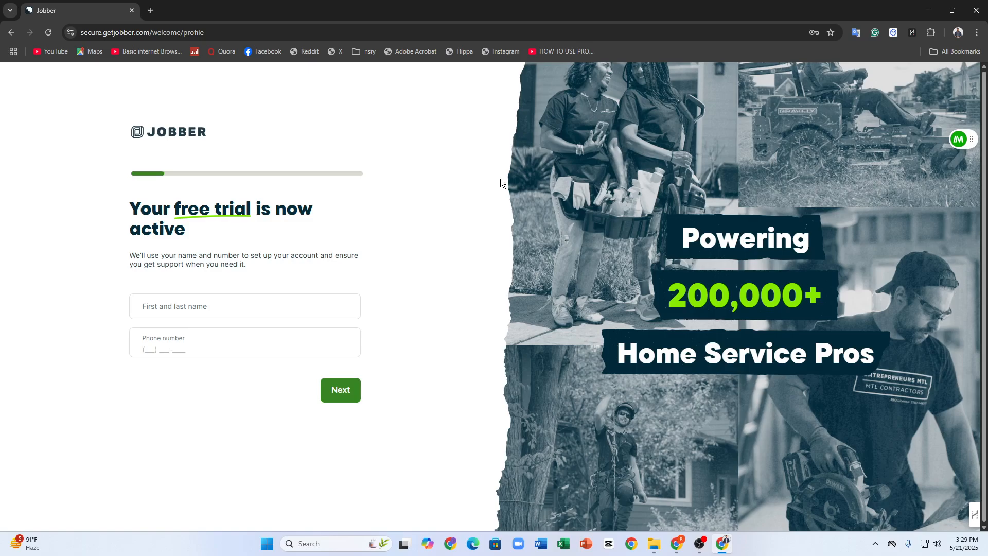
Enter the account holder's first and last name in the trial profile
{"action": "left_click", "coordinate": [139, 318]}
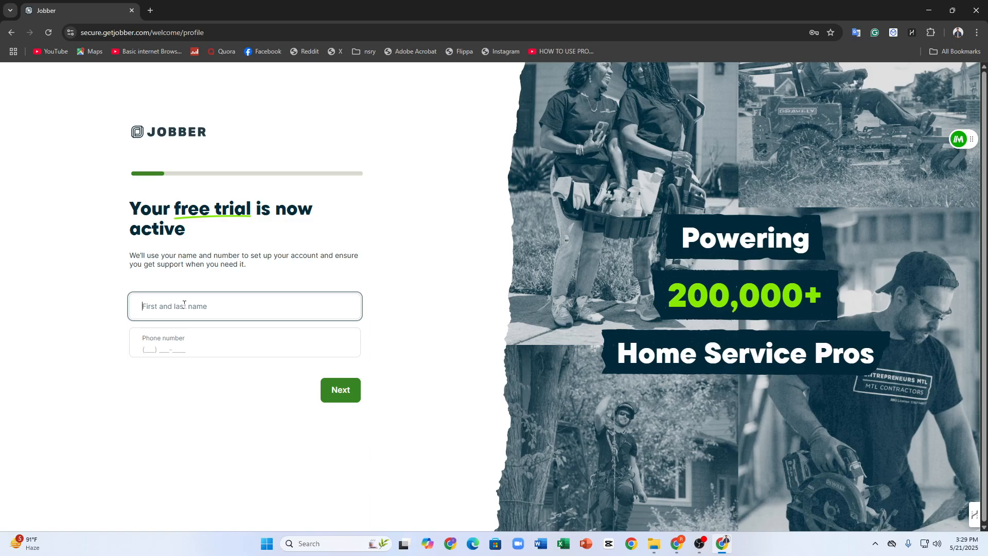
{"action": "type", "text": "Jack"}
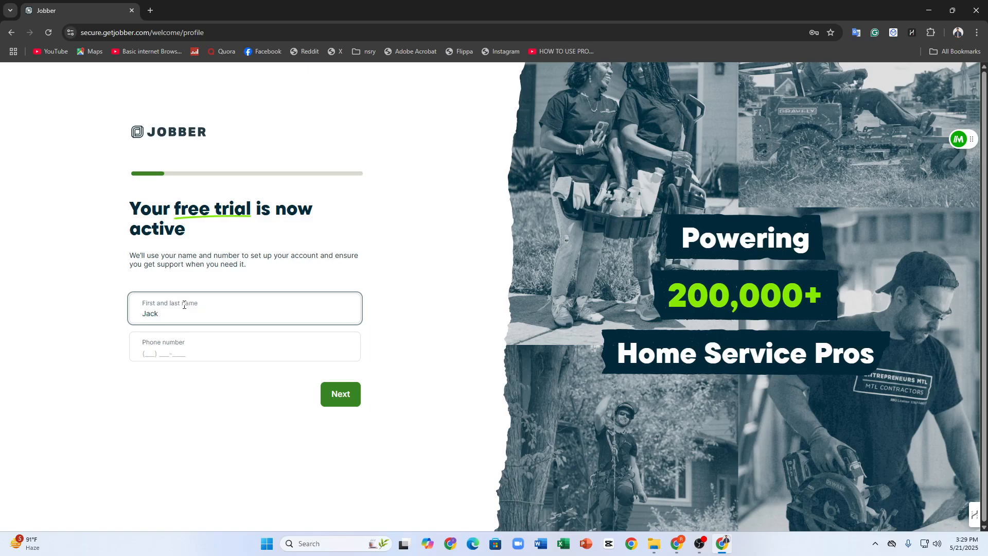
{"action": "type", "text": " Wick"}
{"action": "left_click", "coordinate": [224, 343]}
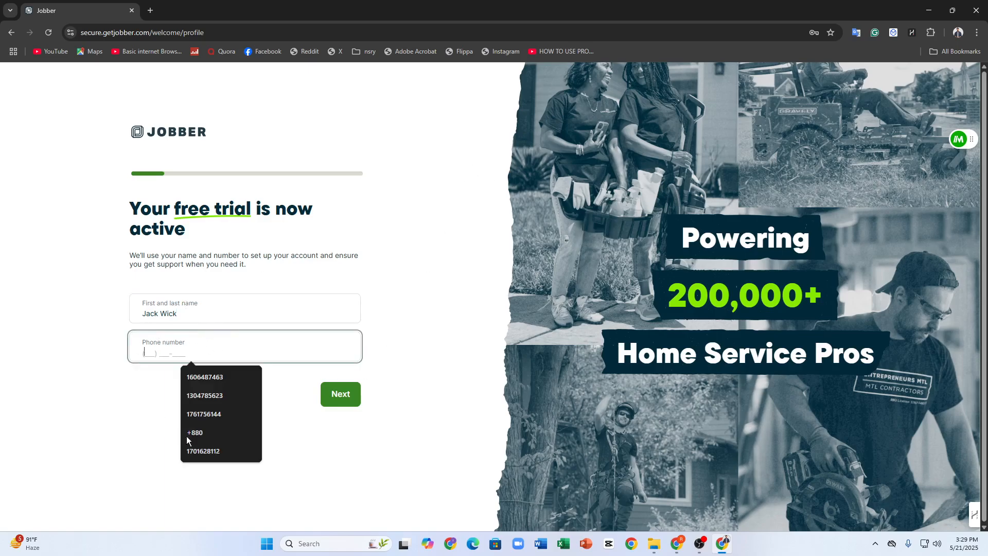
{"action": "left_click", "coordinate": [250, 377]}
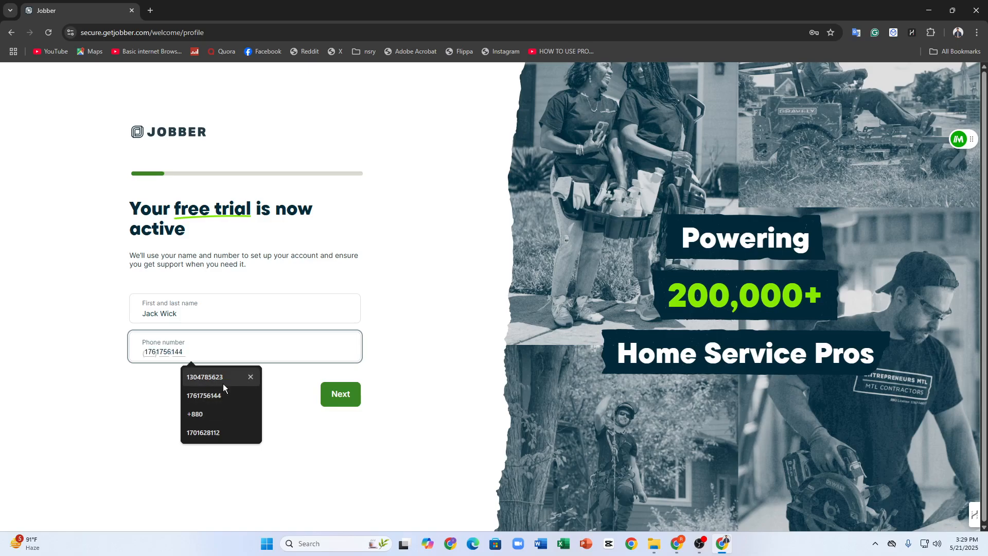
{"action": "left_click", "coordinate": [221, 378]}
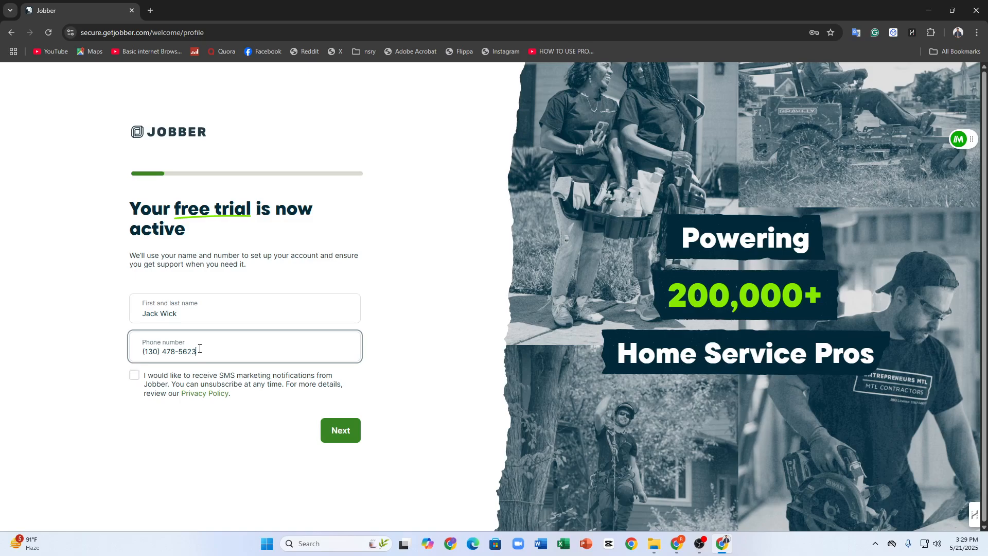
{"action": "left_click_drag", "start_coordinate": [198, 351], "coordinate": [11, 335]}
{"action": "key", "text": "BackSpace"}
{"action": "left_click", "coordinate": [167, 360]}
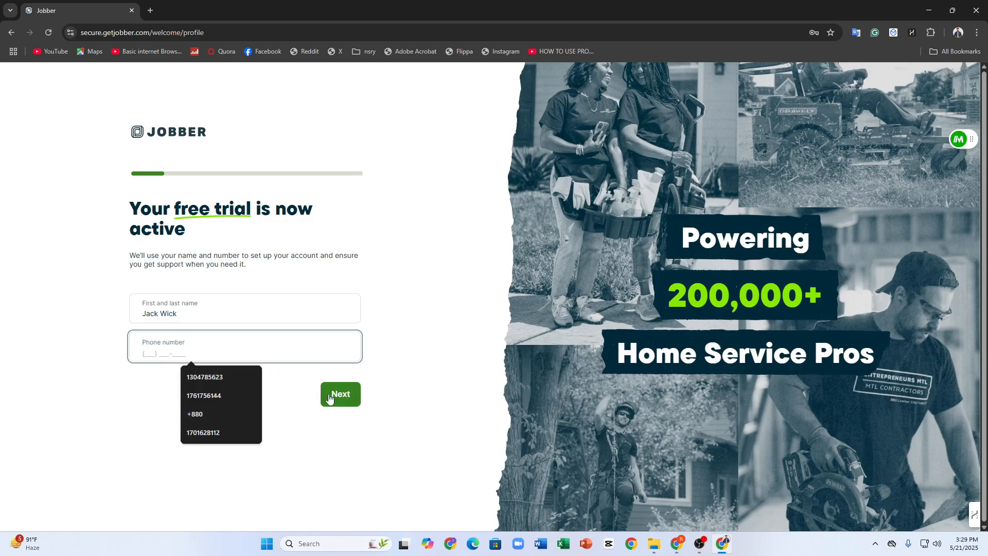
{"action": "left_click", "coordinate": [404, 418]}
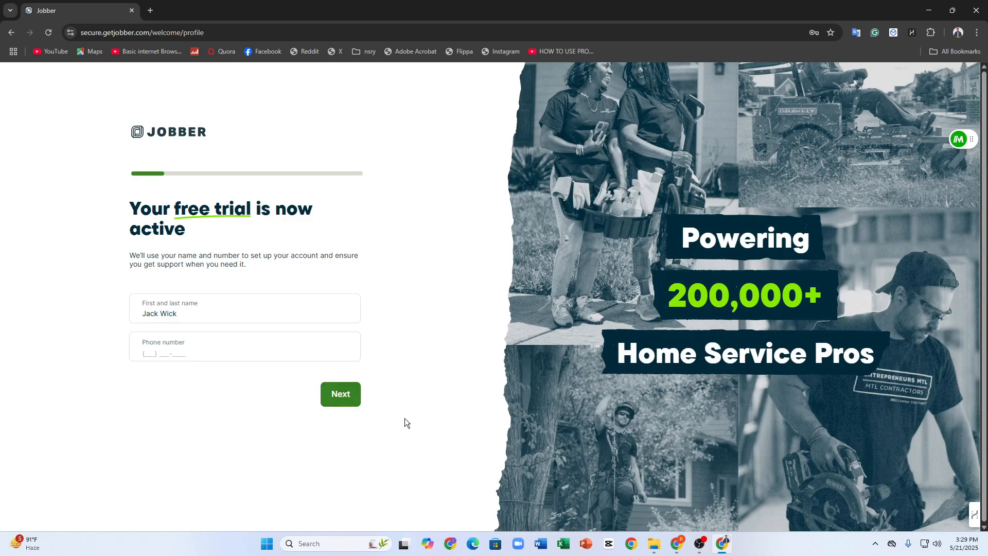
Continue to the business details without a phone number and choose Welders Supply & Gases of Louisville as the company
{"action": "left_click", "coordinate": [350, 399]}
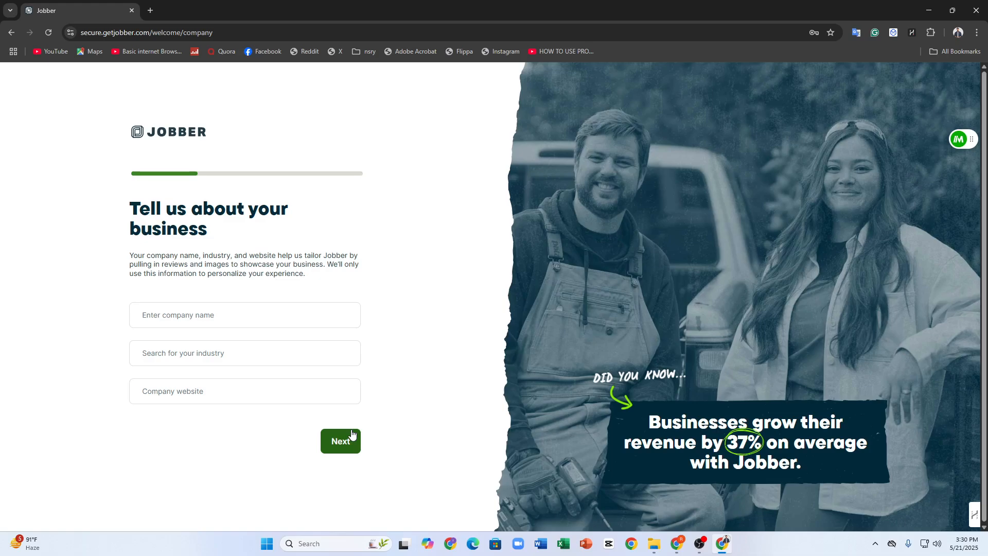
{"action": "left_click", "coordinate": [225, 326]}
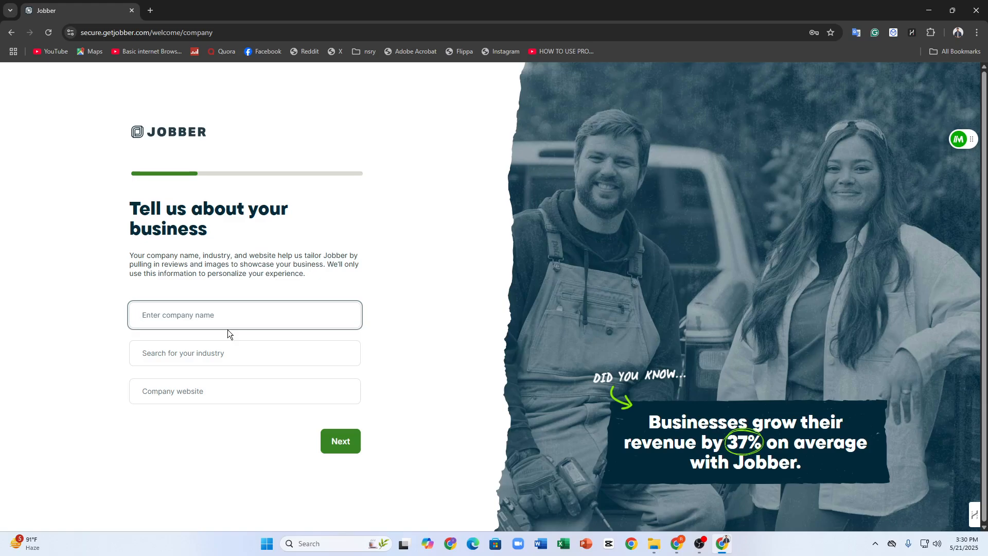
{"action": "type", "text": "We"}
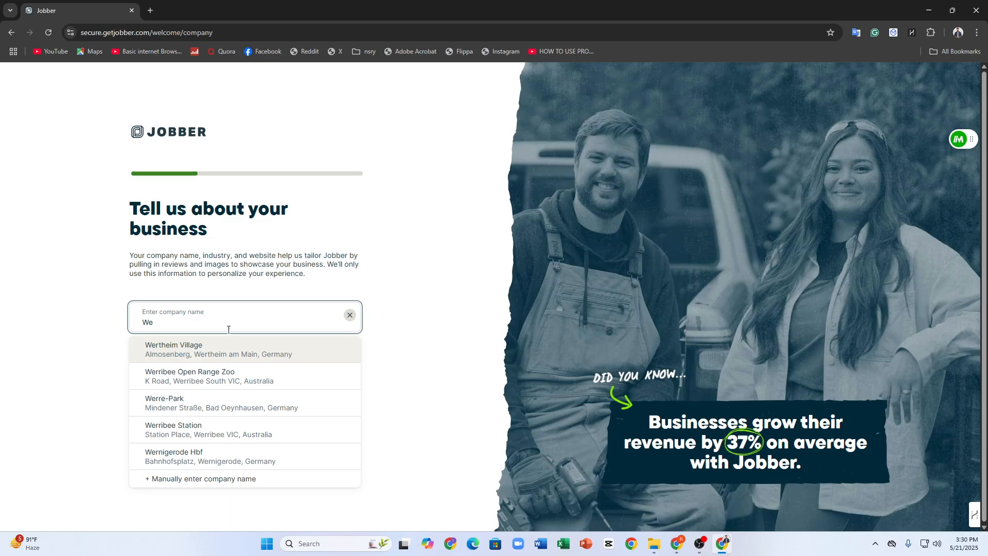
{"action": "type", "text": "ld"}
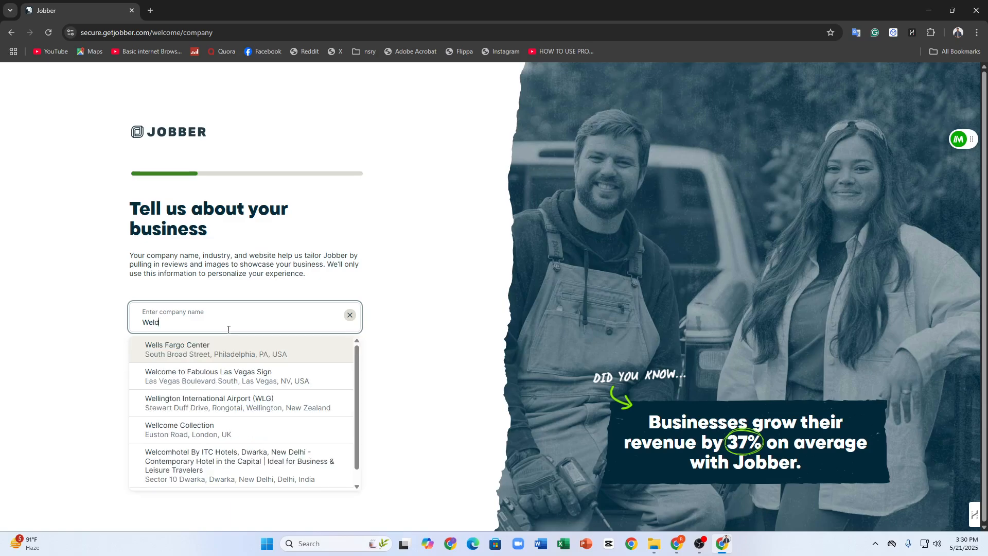
{"action": "type", "text": "ers"}
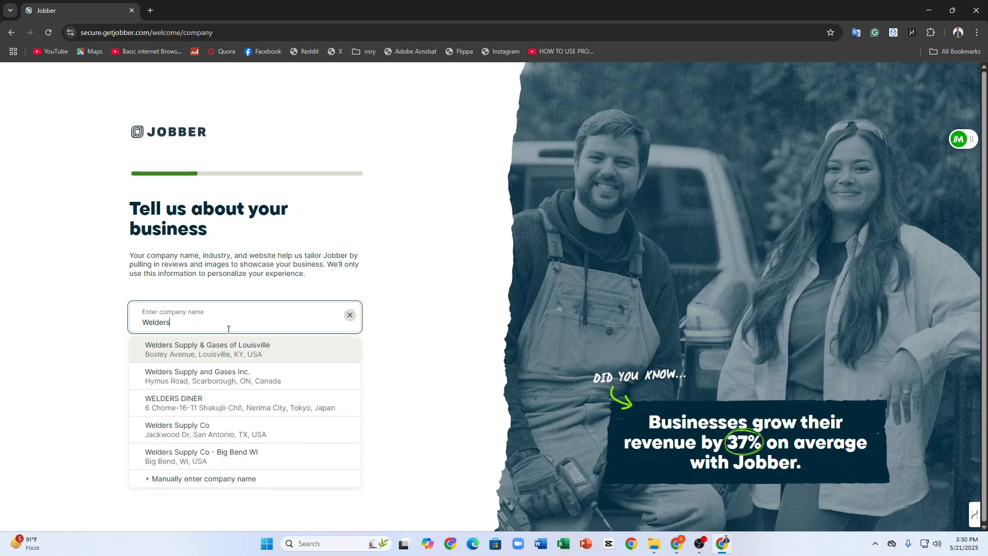
{"action": "left_click", "coordinate": [241, 351]}
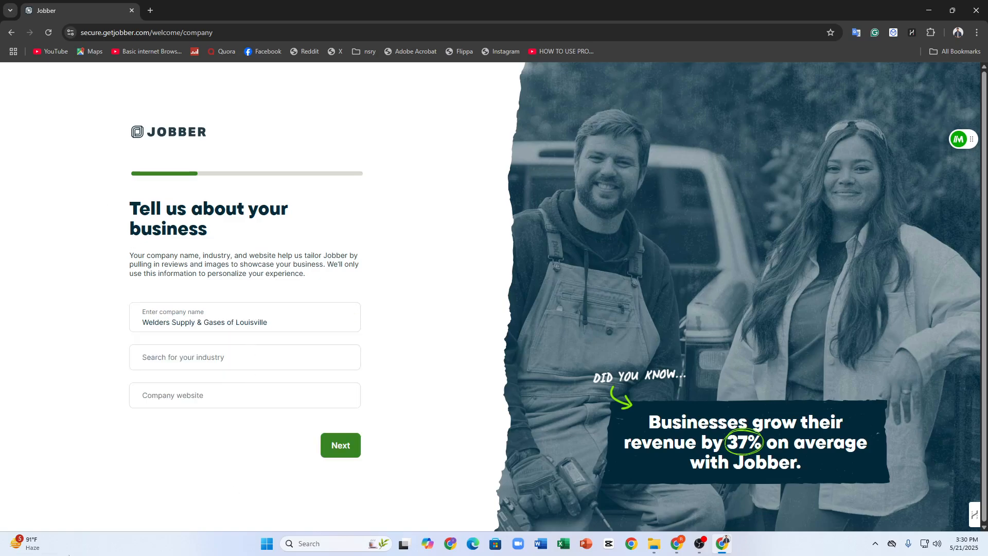
Set the company's industry to Pressure Washing Service
{"action": "left_click", "coordinate": [239, 350]}
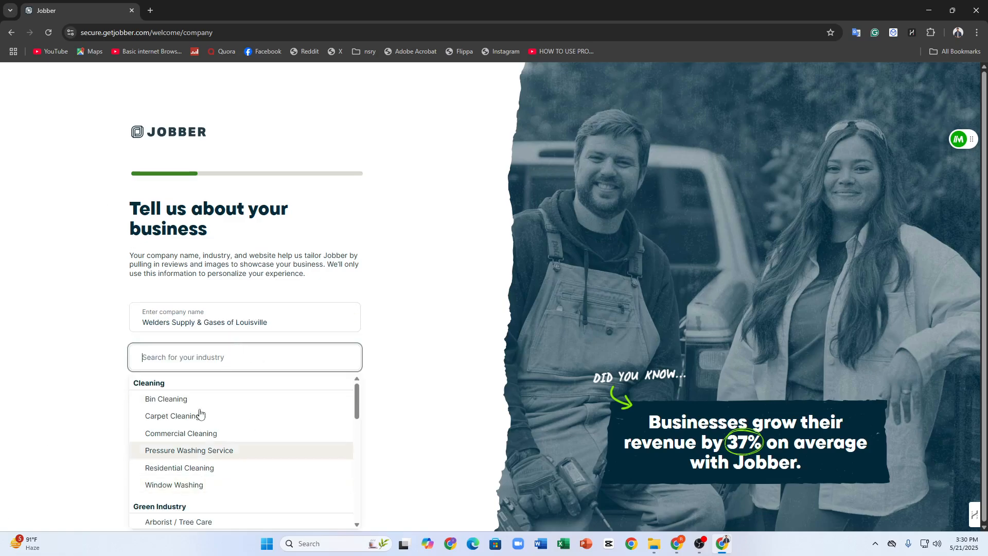
{"action": "scroll", "coordinate": [196, 392], "scroll_direction": "down", "scroll_amount": 6}
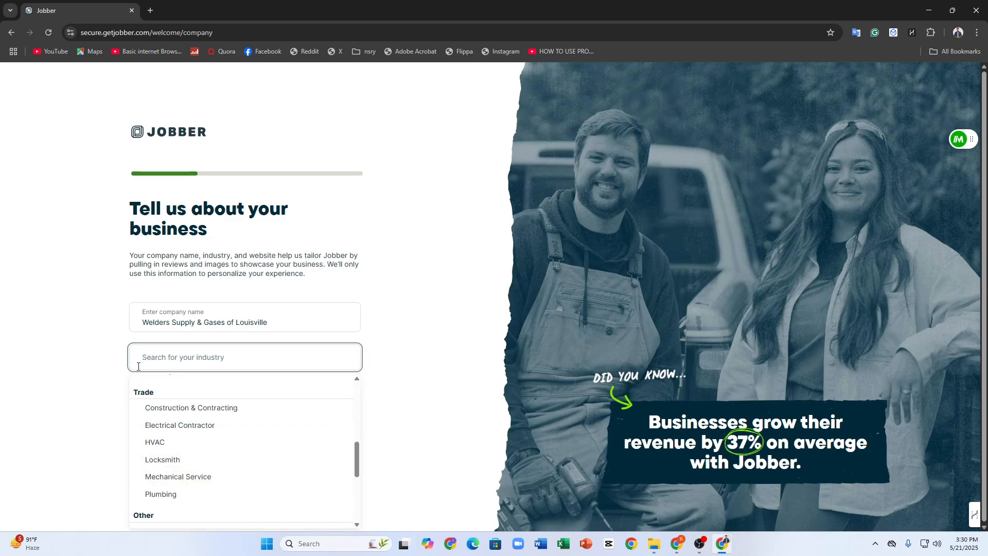
{"action": "scroll", "coordinate": [214, 478], "scroll_direction": "down", "scroll_amount": 5}
{"action": "scroll", "coordinate": [214, 442], "scroll_direction": "up", "scroll_amount": 10}
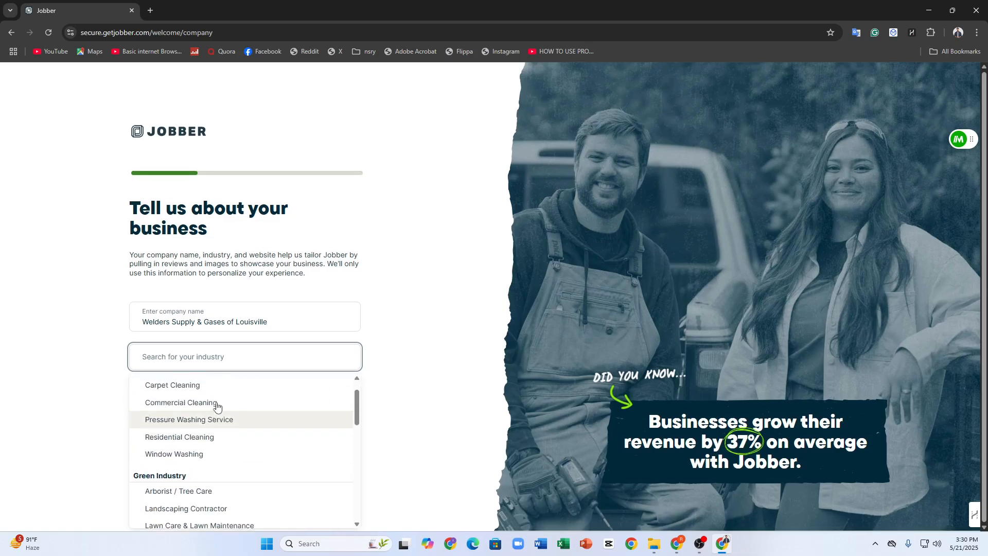
{"action": "scroll", "coordinate": [198, 470], "scroll_direction": "up", "scroll_amount": 1}
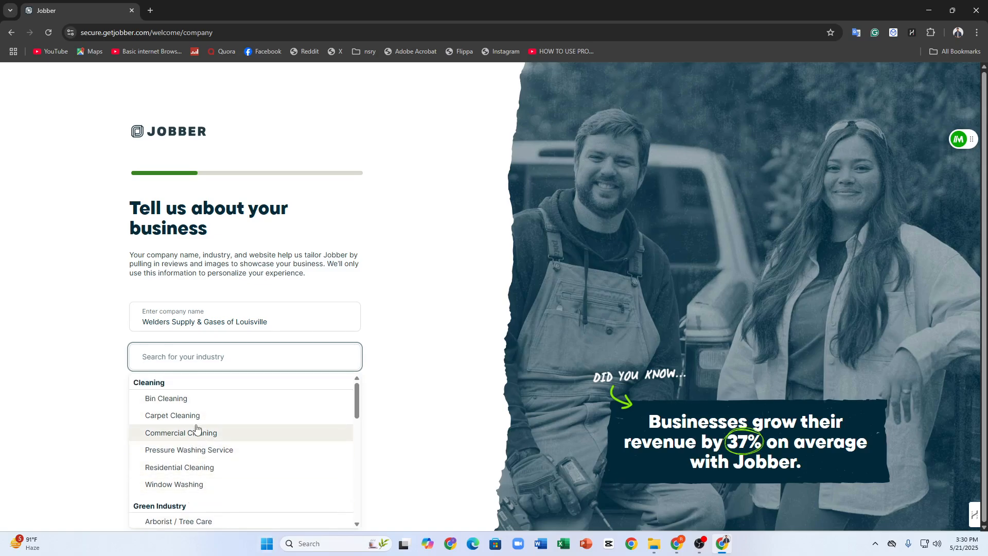
{"action": "left_click", "coordinate": [194, 446]}
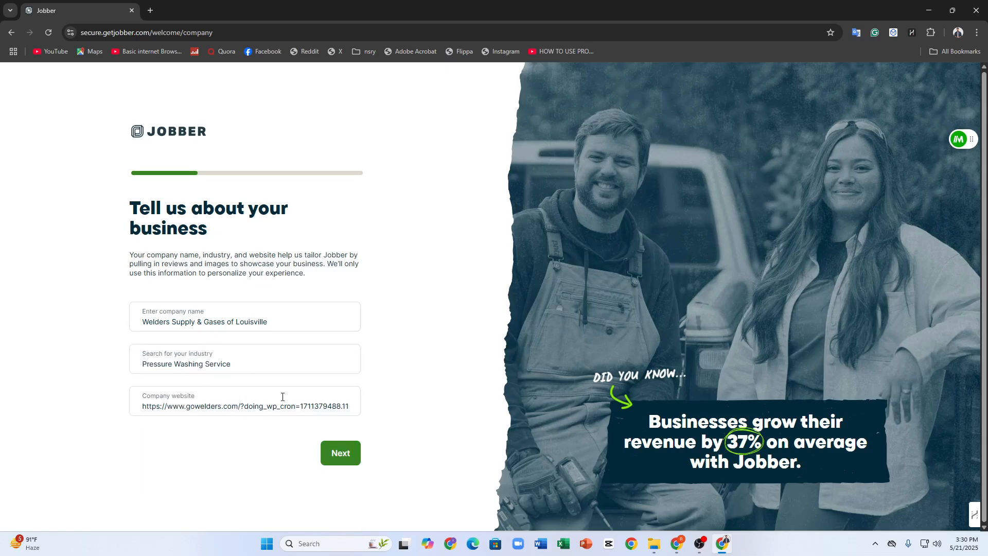
Clear the company website address and continue to the questions about company size and years in business
{"action": "left_click", "coordinate": [339, 452]}
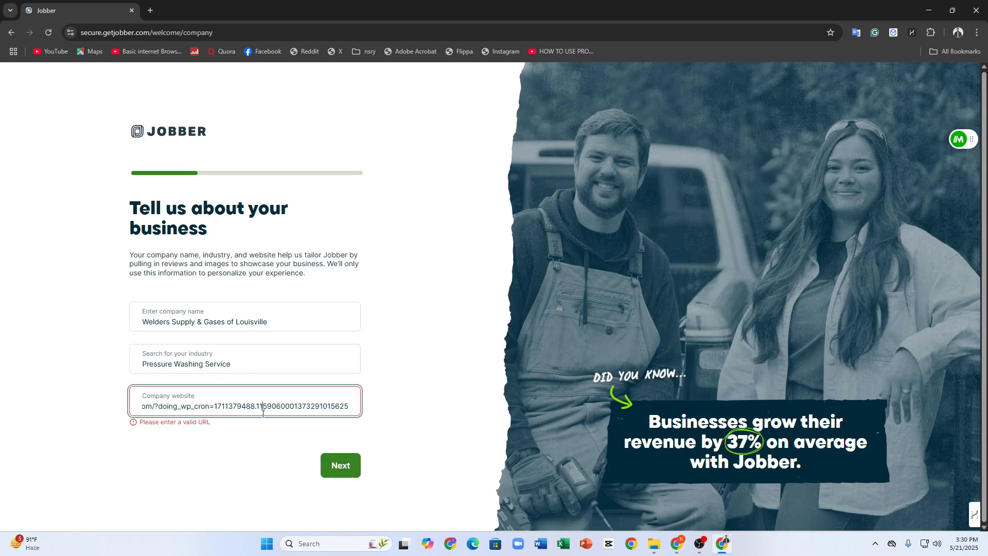
{"action": "triple_click", "coordinate": [263, 413]}
{"action": "key", "text": "BackSpace"}
{"action": "left_click", "coordinate": [340, 449]}
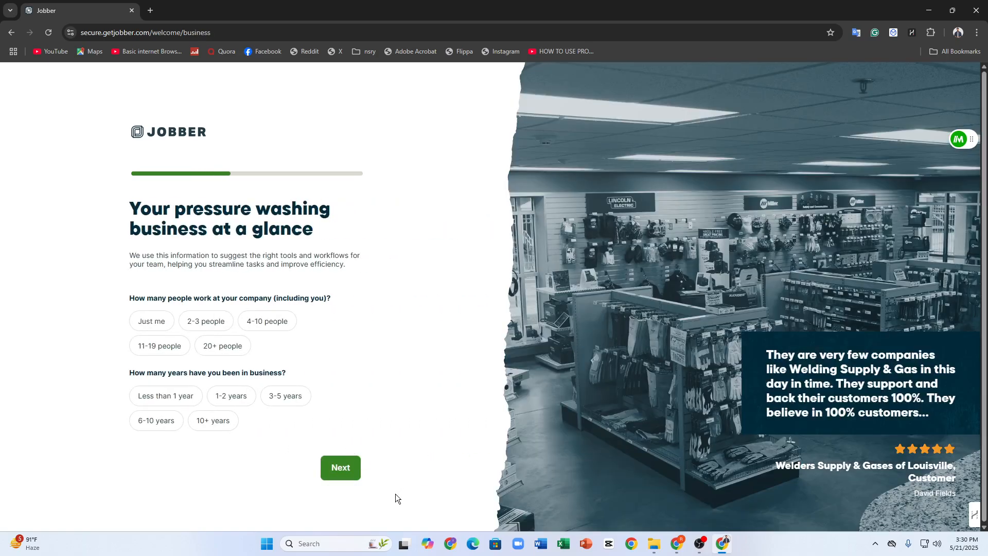
{"action": "key", "text": "ctrl+t"}
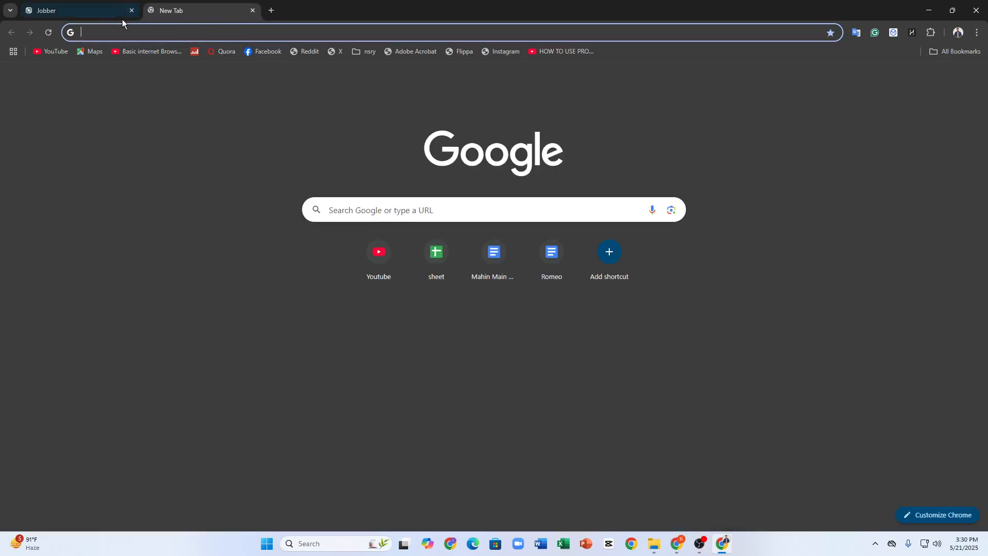
{"action": "left_click", "coordinate": [106, 6]}
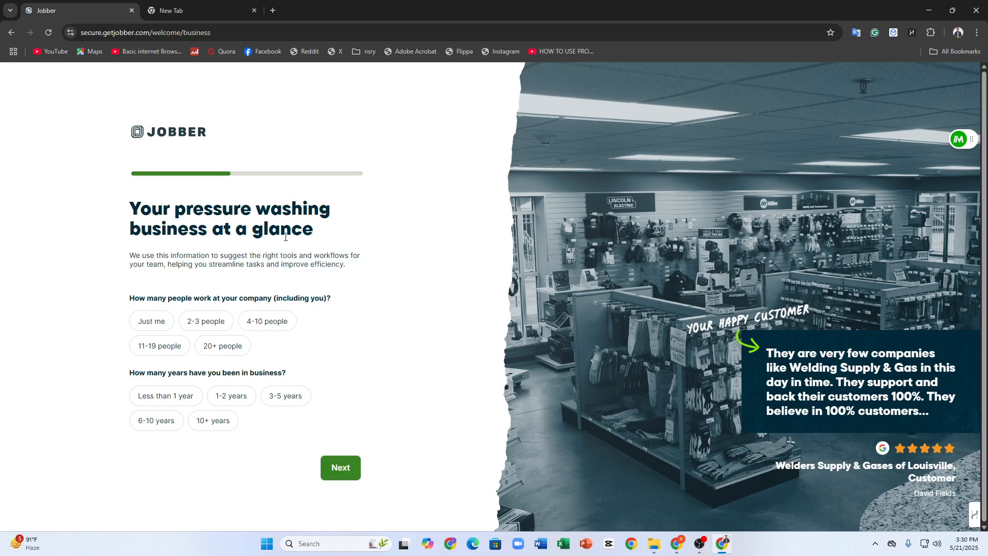
Set the company size to 2-3 people and the years in business to 1-2 years, and continue
{"action": "left_click_drag", "start_coordinate": [129, 299], "coordinate": [66, 293]}
{"action": "left_click", "coordinate": [212, 334]}
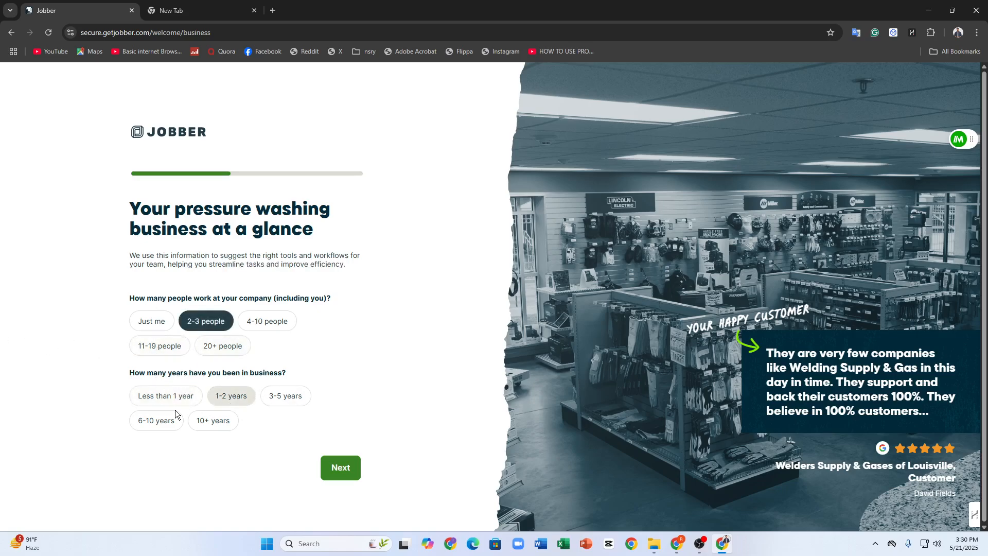
{"action": "left_click", "coordinate": [235, 401]}
{"action": "left_click", "coordinate": [334, 468]}
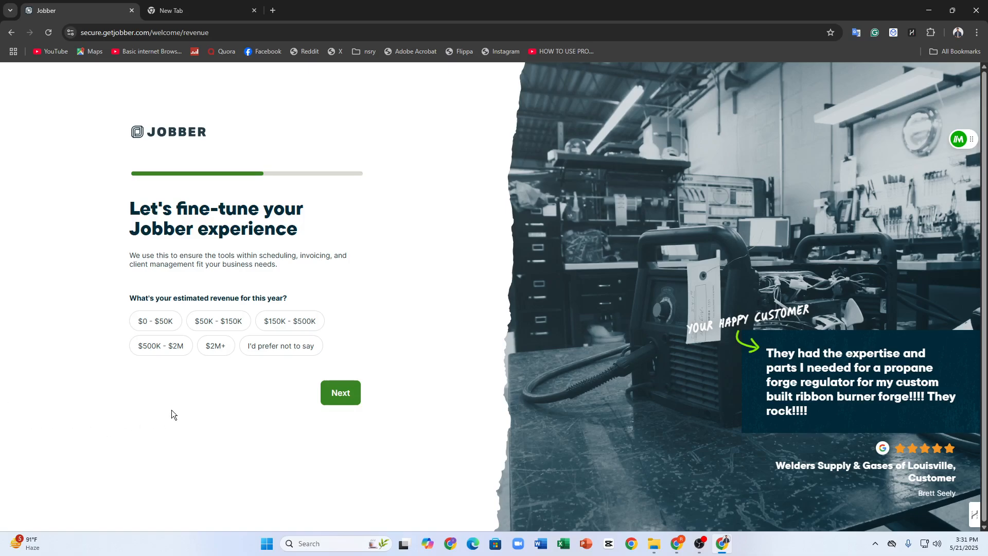
Choose $50K - $150K as this year's estimated revenue and continue
{"action": "left_click", "coordinate": [340, 390]}
{"action": "left_click", "coordinate": [209, 325]}
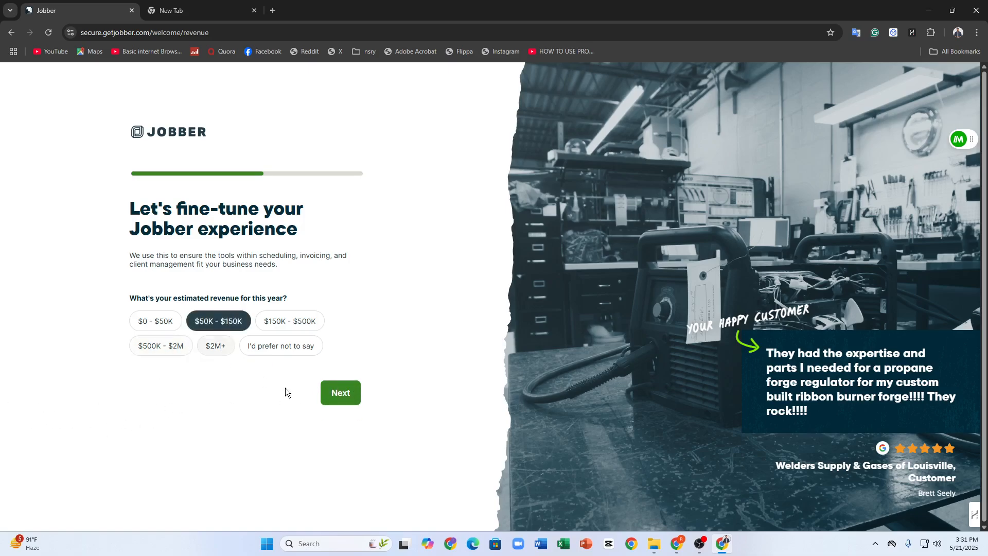
{"action": "left_click", "coordinate": [353, 402]}
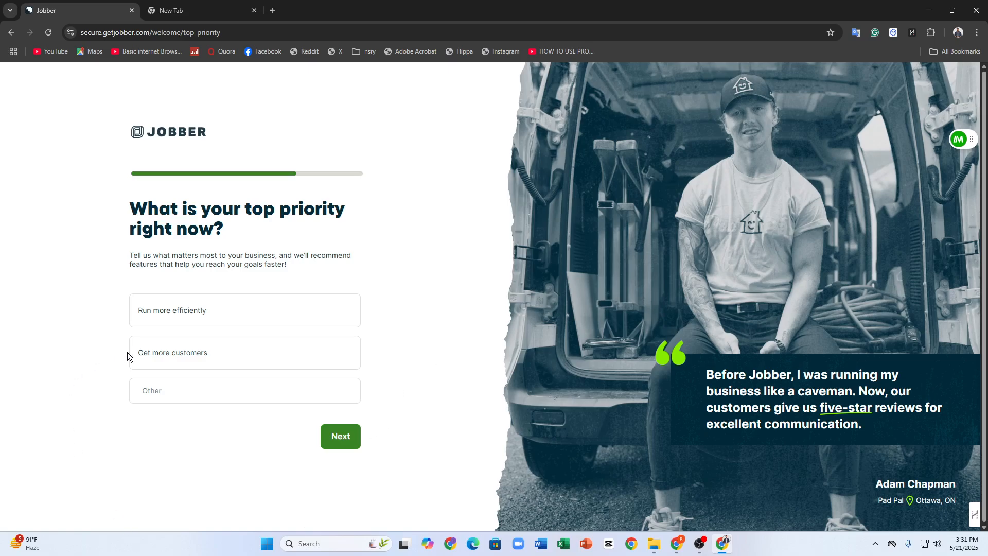
Choose Get more customers as the top business priority and continue
{"action": "left_click", "coordinate": [170, 351]}
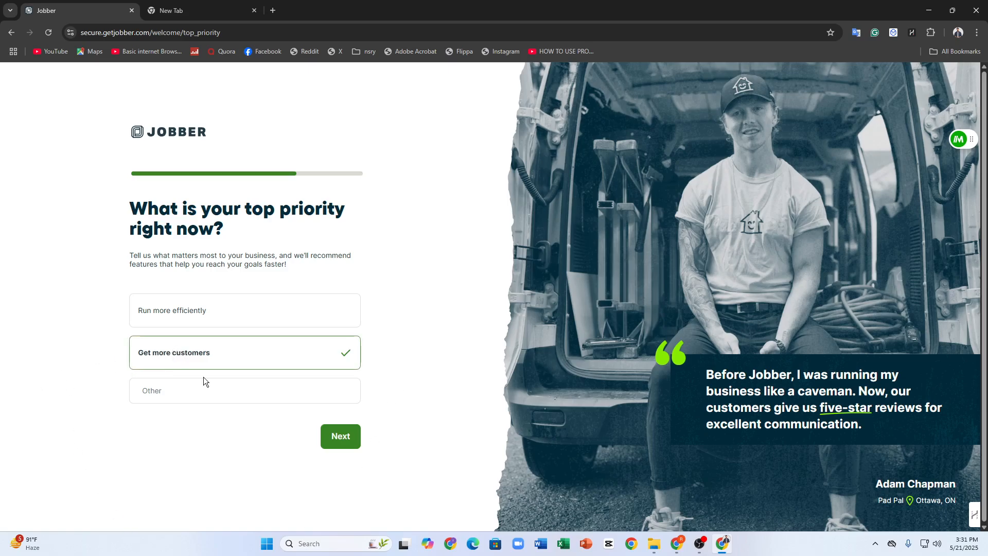
{"action": "left_click", "coordinate": [231, 316]}
{"action": "left_click", "coordinate": [227, 350]}
{"action": "left_click", "coordinate": [341, 433]}
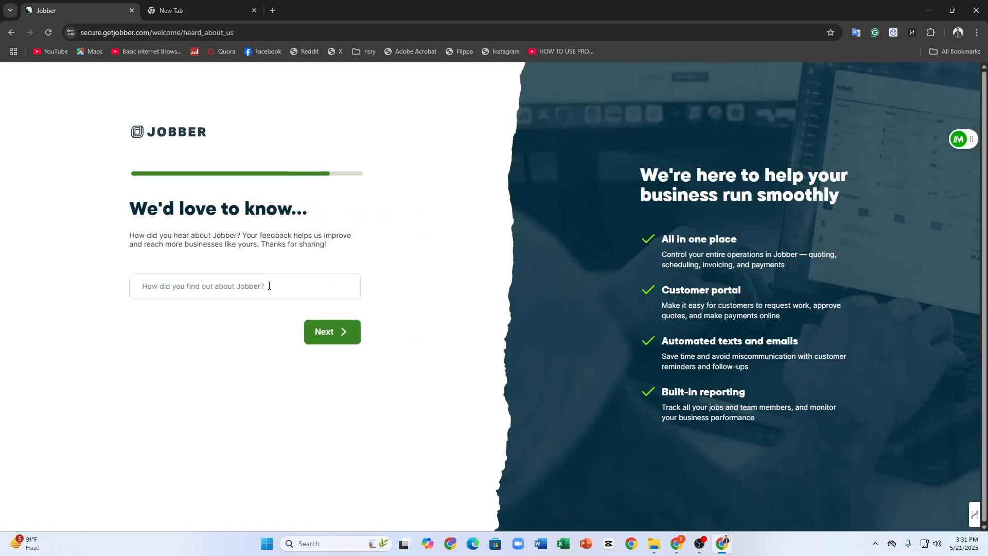
Skip the question about how Jobber was discovered and get started with the Dark Theme
{"action": "left_click", "coordinate": [267, 286]}
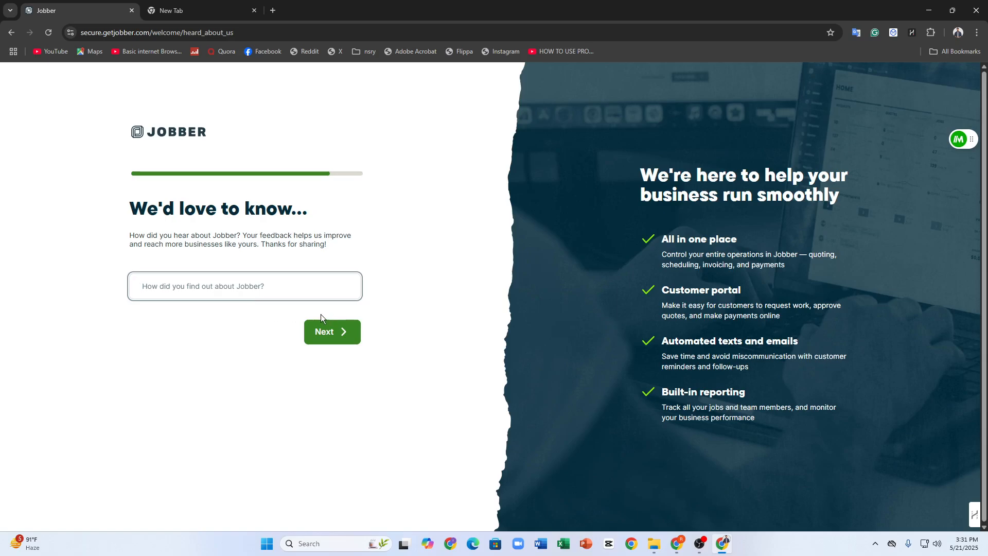
{"action": "left_click", "coordinate": [328, 328]}
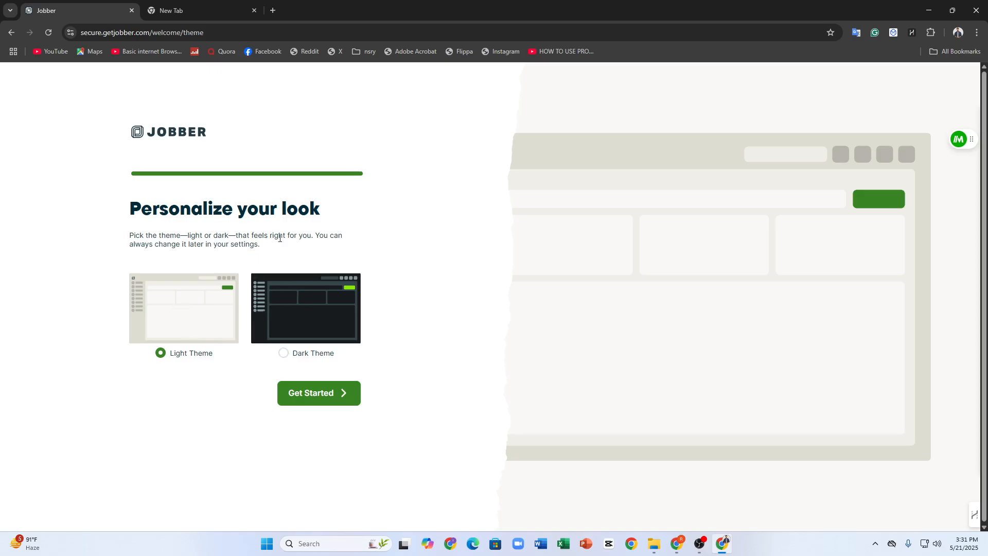
{"action": "left_click", "coordinate": [319, 293]}
{"action": "left_click", "coordinate": [320, 402]}
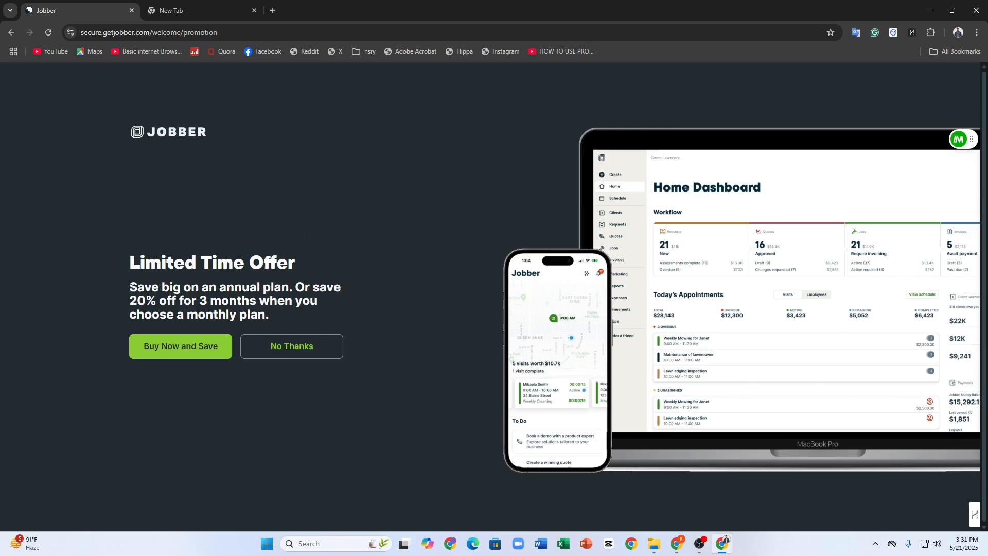
Read the limited time offer and decline it to reach the home dashboard
{"action": "left_click_drag", "start_coordinate": [132, 289], "coordinate": [428, 323]}
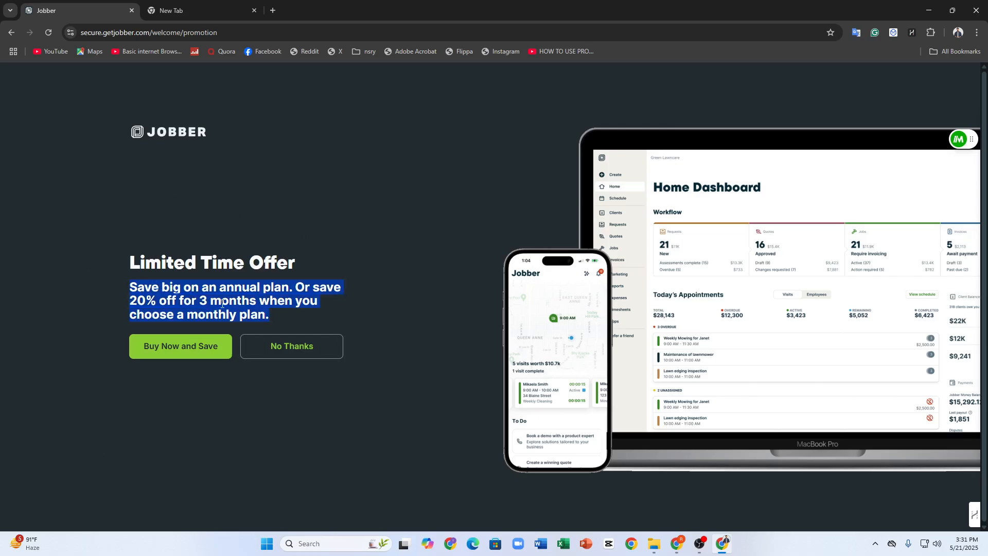
{"action": "left_click_drag", "start_coordinate": [272, 316], "coordinate": [131, 264]}
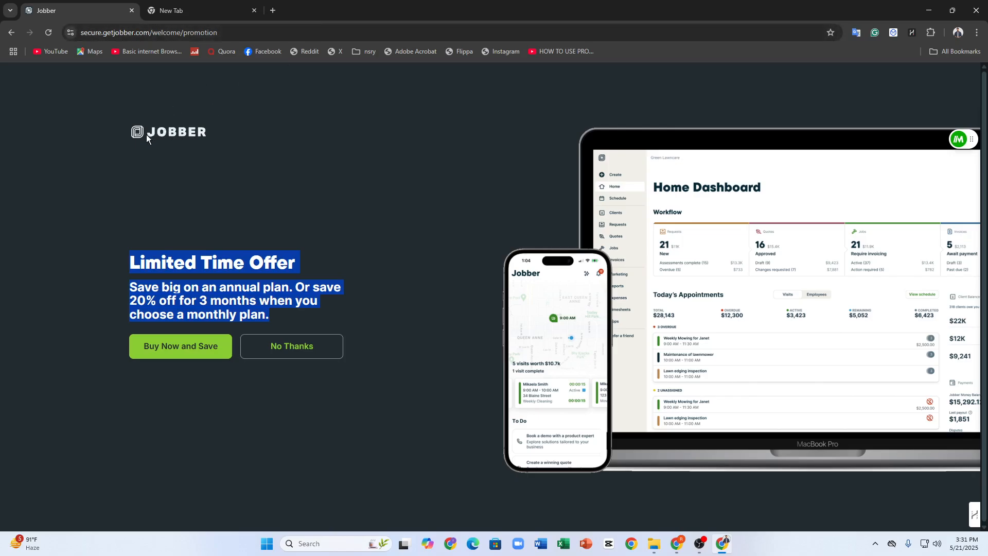
{"action": "left_click", "coordinate": [287, 345]}
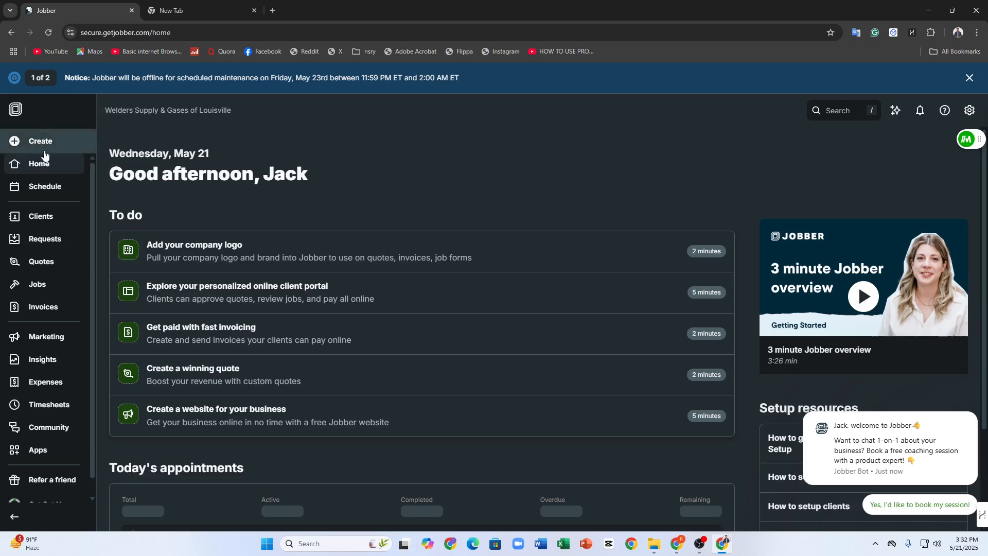
Look over the main navigation and view the Schedule, Clients and Requests pages
{"action": "scroll", "coordinate": [48, 264], "scroll_direction": "down", "scroll_amount": 1}
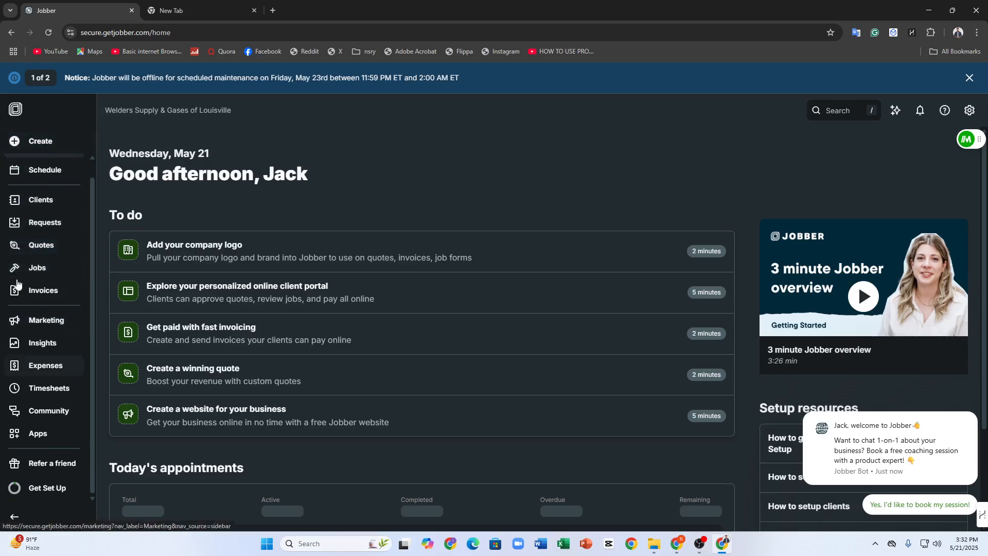
{"action": "scroll", "coordinate": [38, 161], "scroll_direction": "up", "scroll_amount": 1}
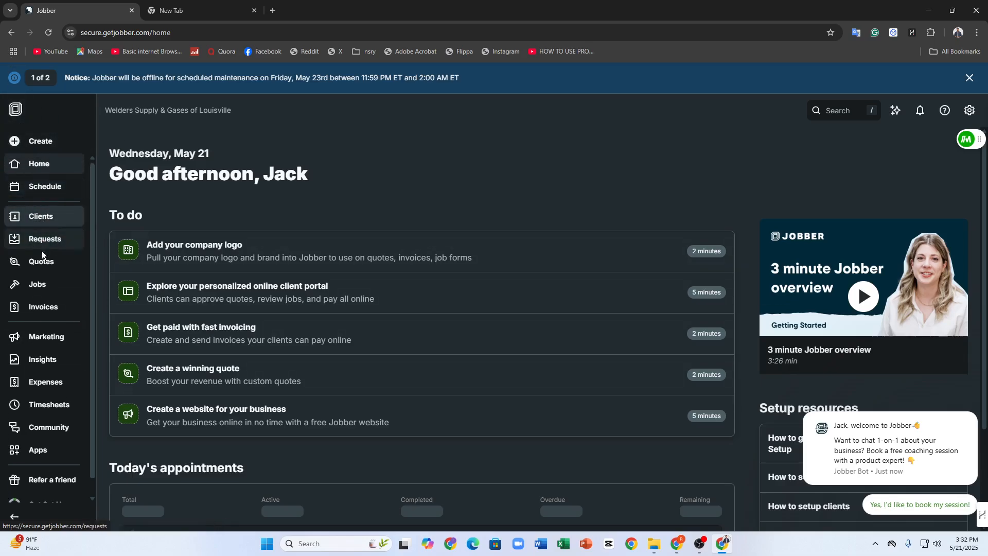
{"action": "left_click", "coordinate": [43, 189]}
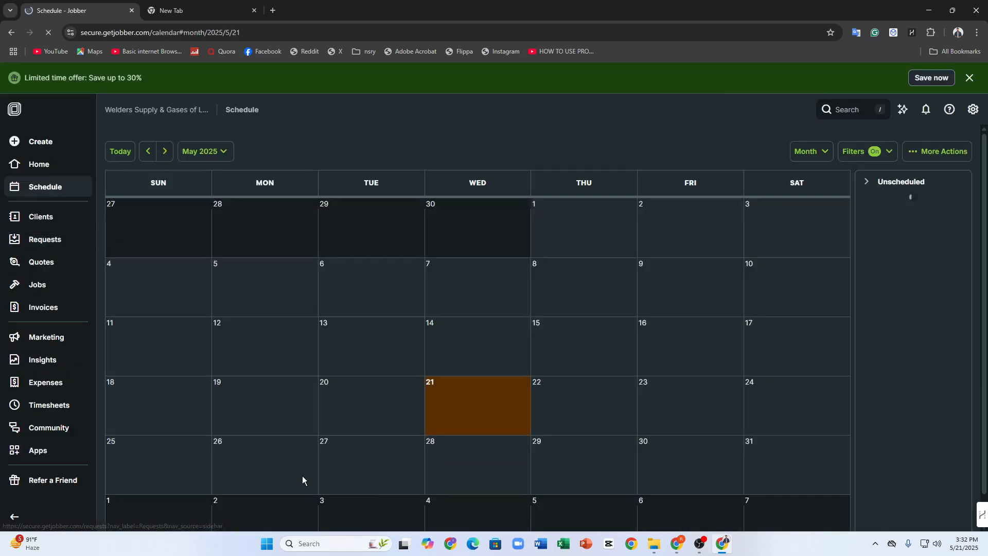
{"action": "scroll", "coordinate": [407, 174], "scroll_direction": "down", "scroll_amount": 1}
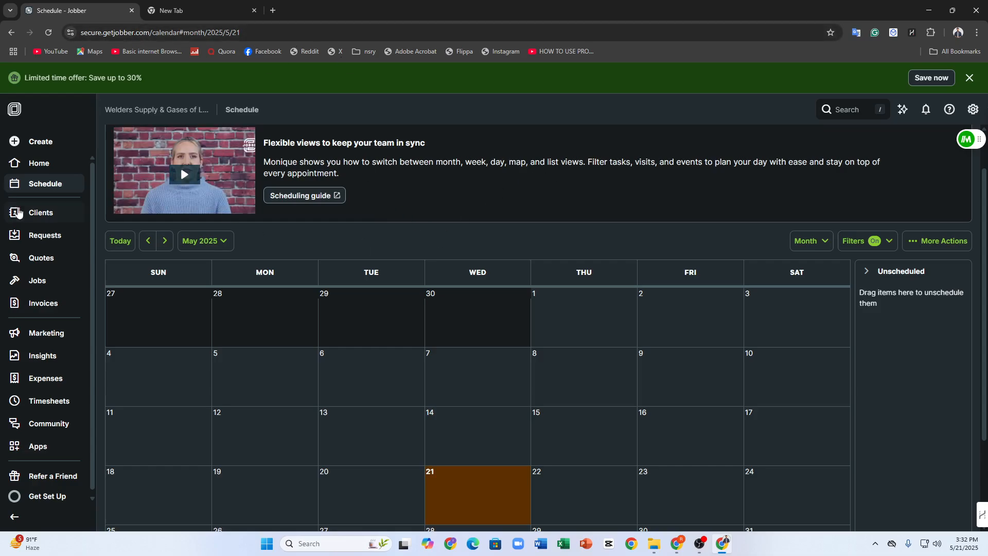
{"action": "left_click", "coordinate": [35, 216]}
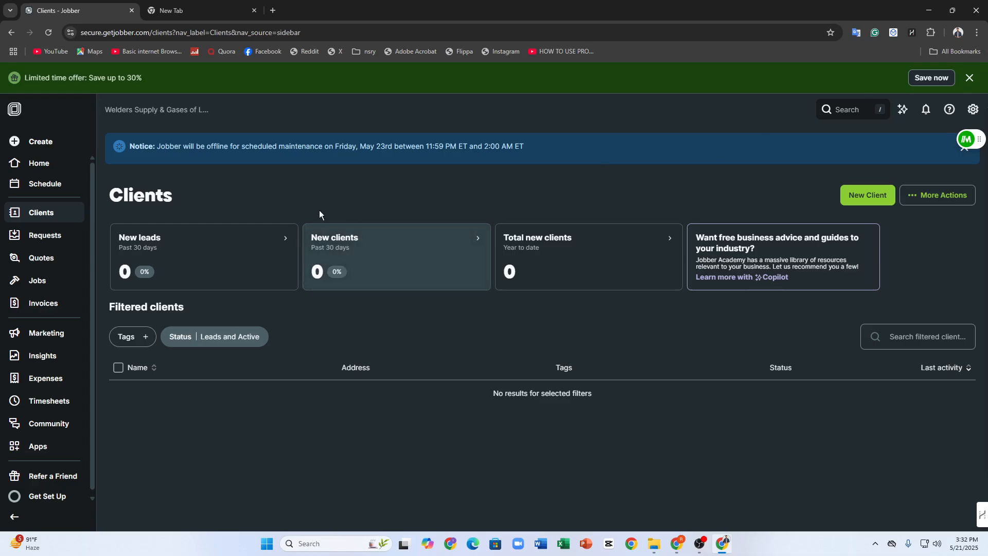
{"action": "left_click", "coordinate": [23, 237]}
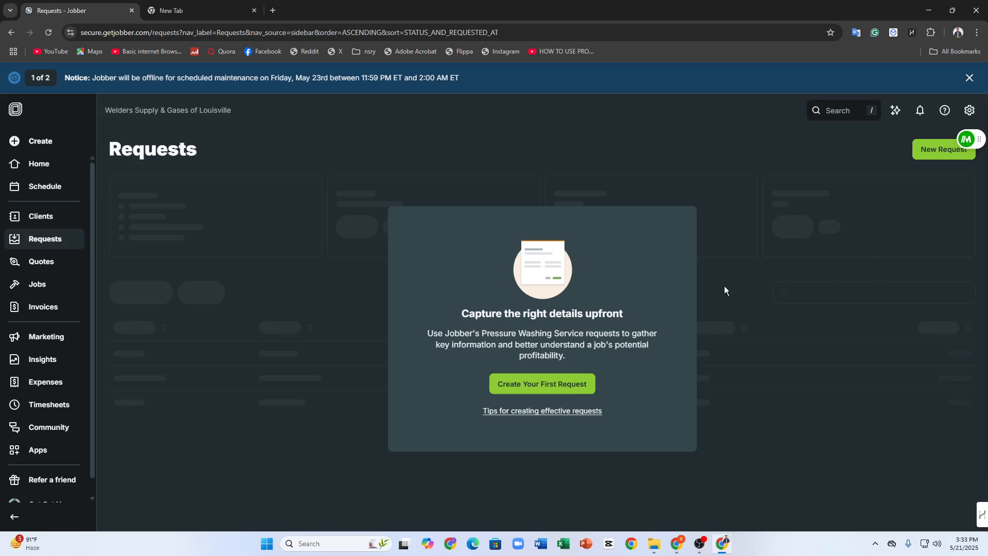
Start creating a new job
{"action": "left_click", "coordinate": [36, 143]}
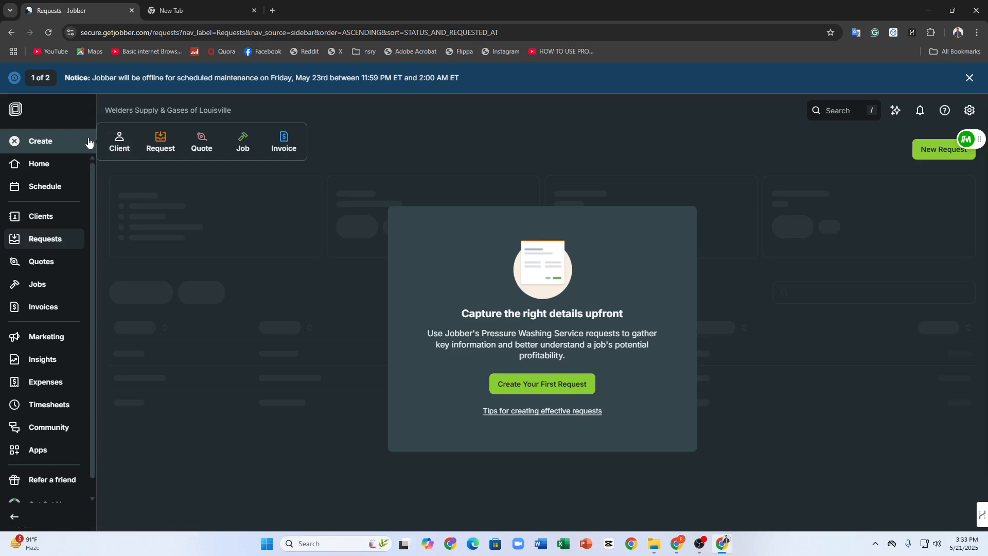
{"action": "left_click", "coordinate": [243, 145]}
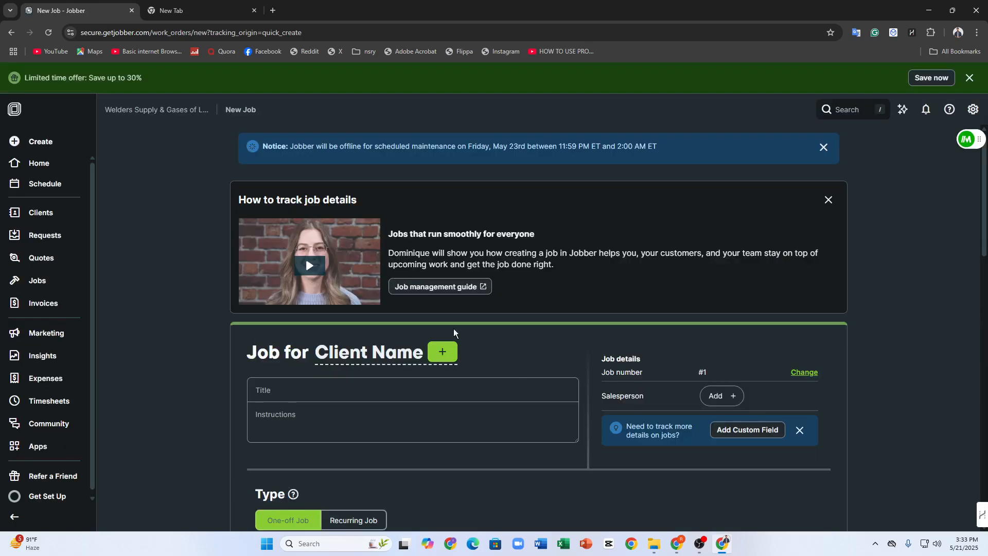
{"action": "left_click", "coordinate": [394, 353]}
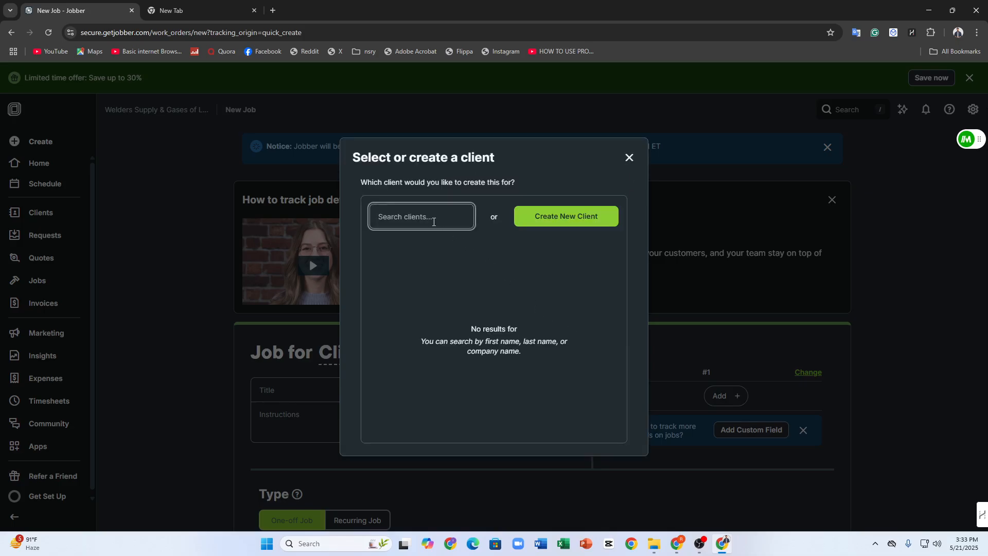
{"action": "left_click", "coordinate": [569, 220]}
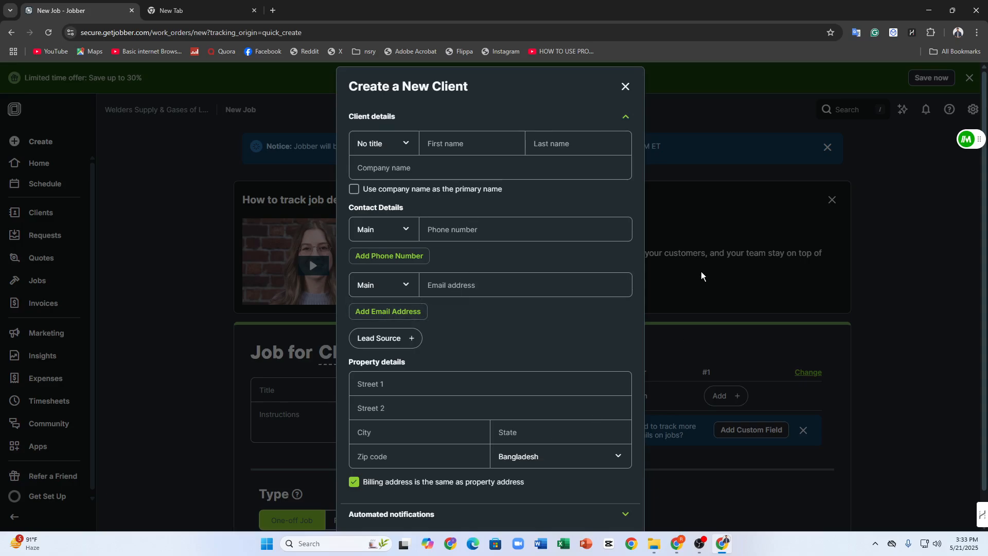
{"action": "left_click", "coordinate": [444, 144]}
{"action": "left_click", "coordinate": [503, 192]}
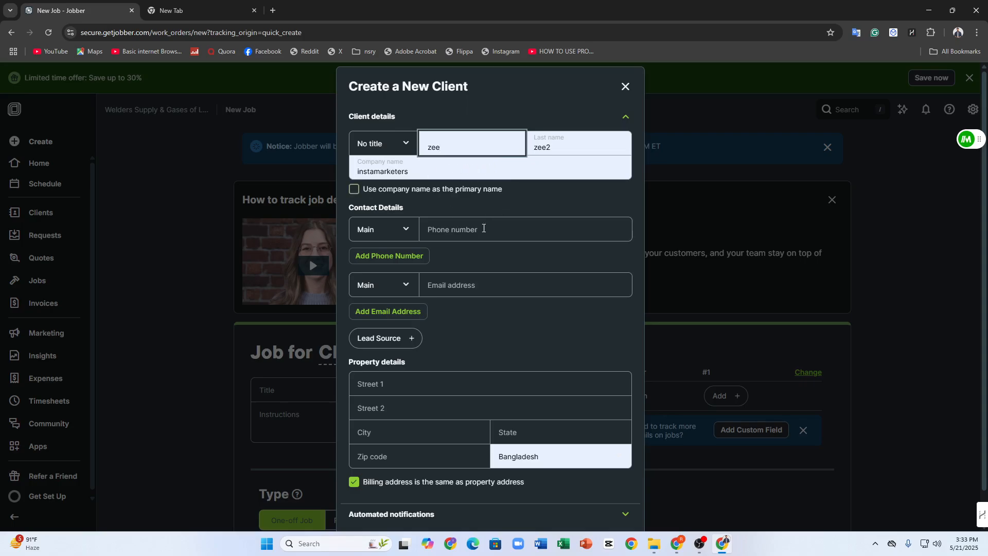
{"action": "left_click", "coordinate": [445, 229]}
{"action": "left_click", "coordinate": [453, 283]}
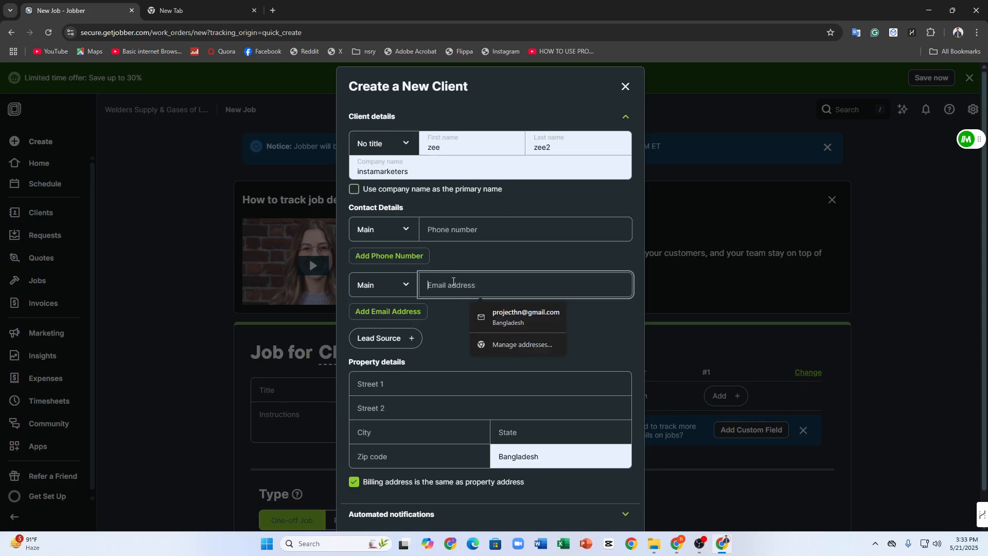
{"action": "scroll", "coordinate": [434, 405], "scroll_direction": "down", "scroll_amount": 1}
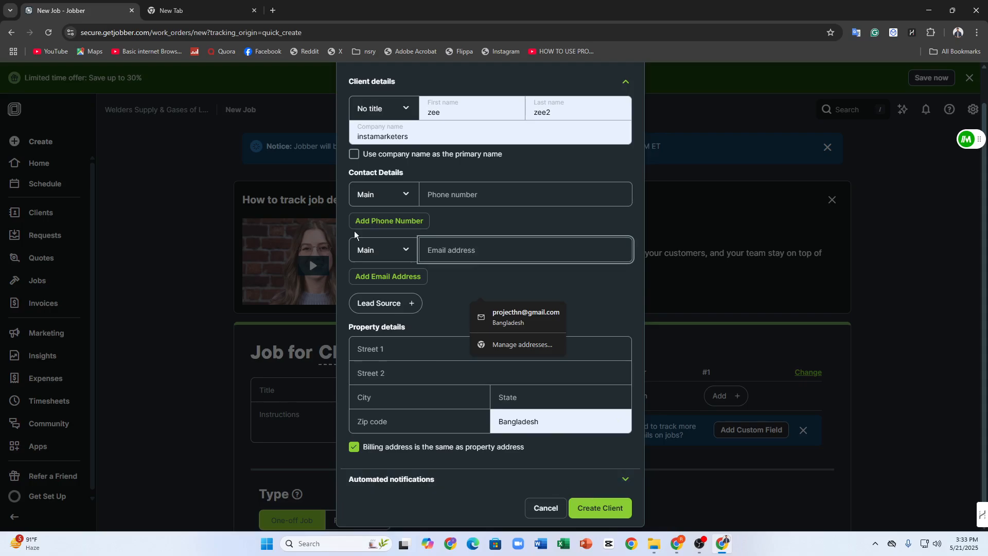
{"action": "left_click", "coordinate": [438, 302]}
{"action": "left_click", "coordinate": [432, 346]}
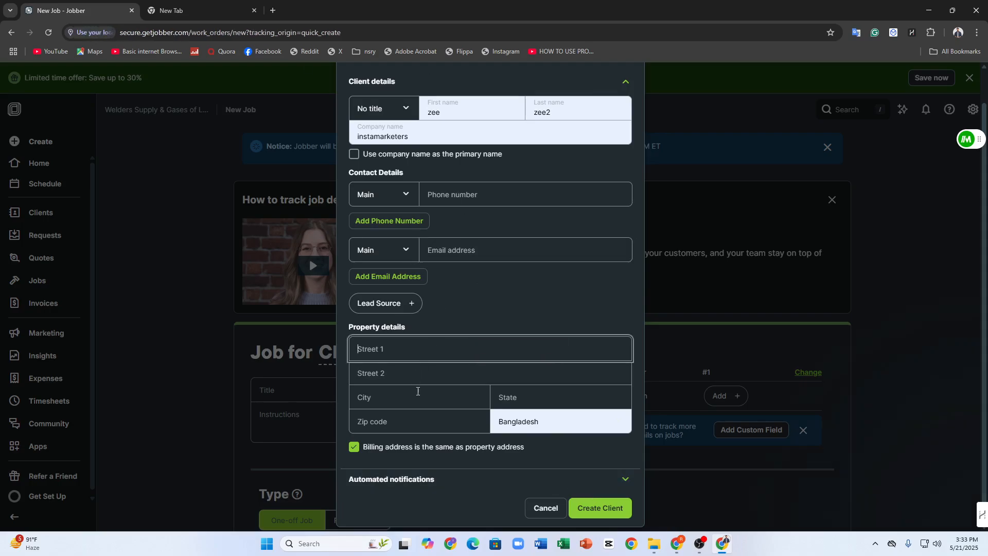
{"action": "left_click", "coordinate": [546, 507]}
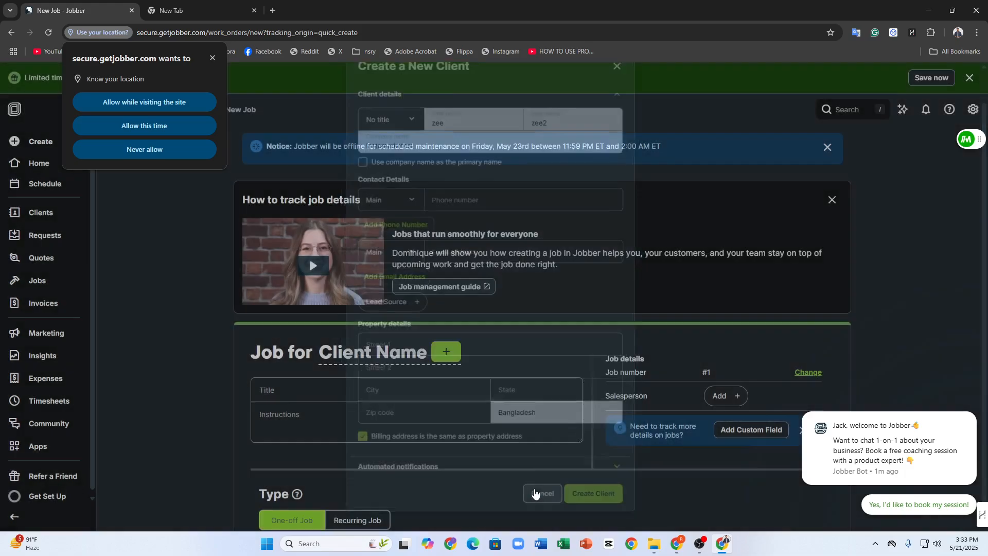
{"action": "left_click", "coordinate": [188, 129]}
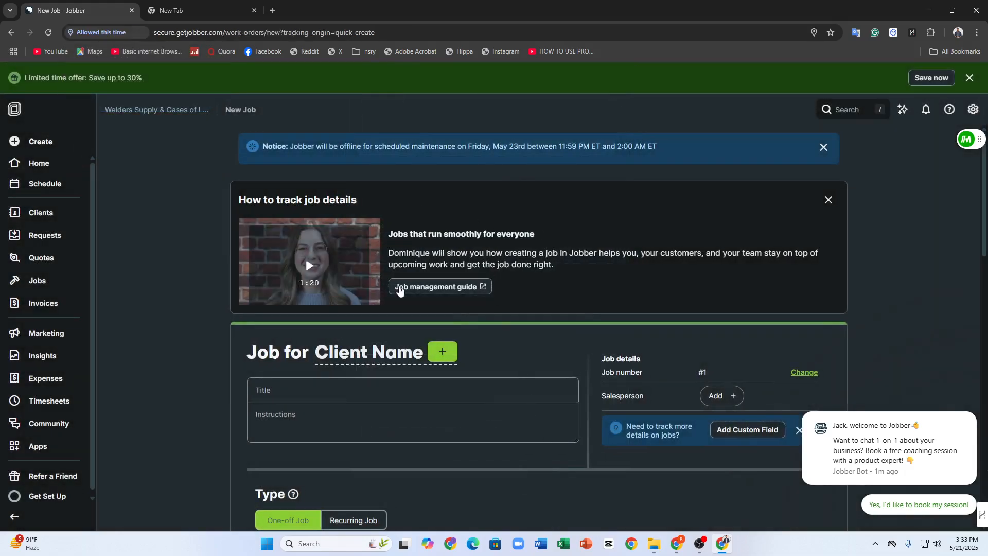
Search the existing clients for "welder" from the new job, and close the client selection without choosing one
{"action": "left_click", "coordinate": [443, 350]}
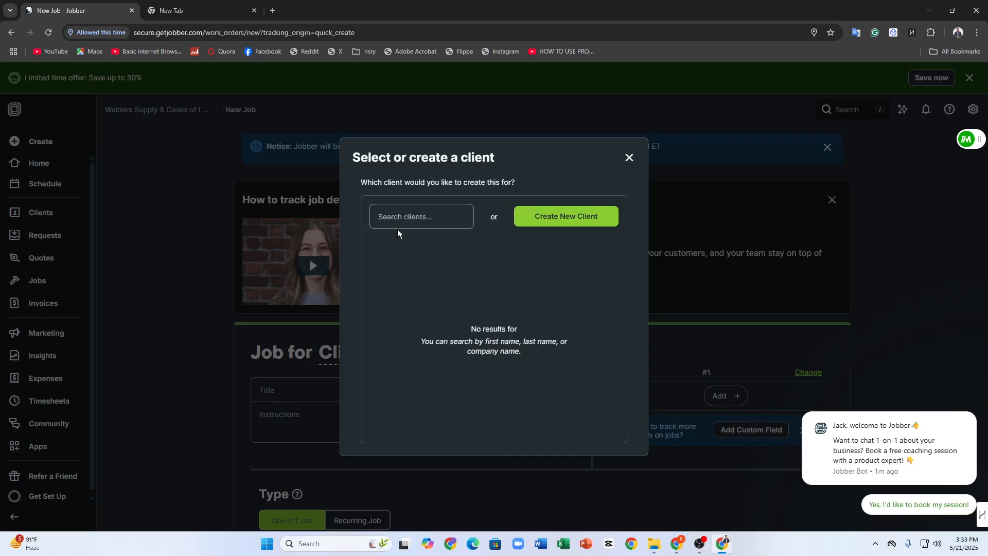
{"action": "left_click", "coordinate": [395, 224]}
{"action": "type", "text": "welder"}
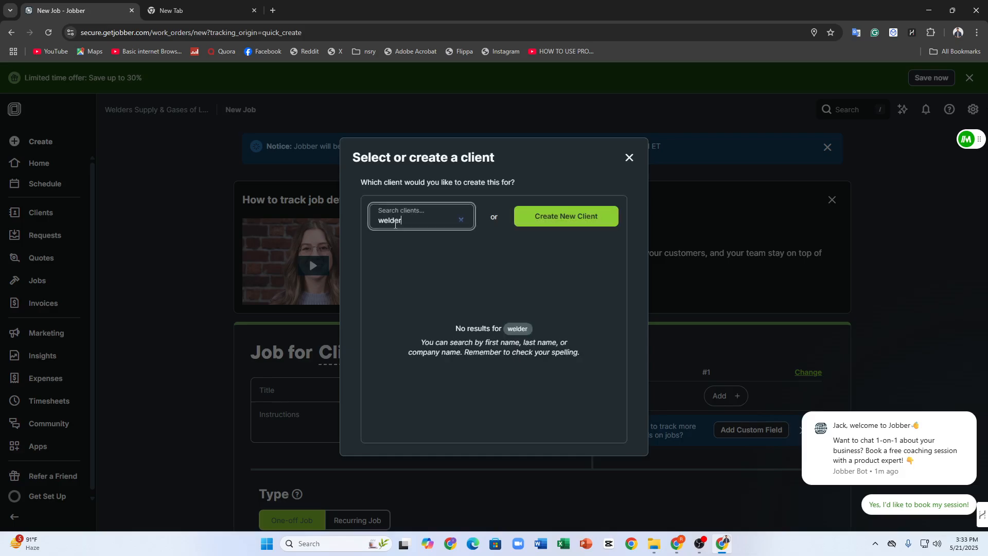
{"action": "left_click", "coordinate": [461, 219]}
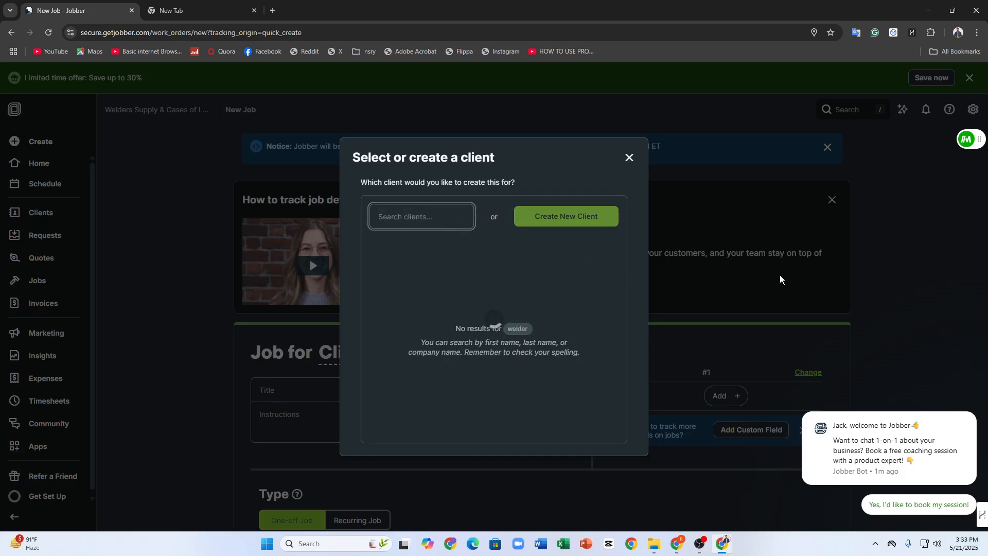
{"action": "left_click", "coordinate": [625, 154]}
Look over the new job's type, schedule dates and times, team, invoicing and job forms sections
{"action": "scroll", "coordinate": [550, 267], "scroll_direction": "down", "scroll_amount": 5}
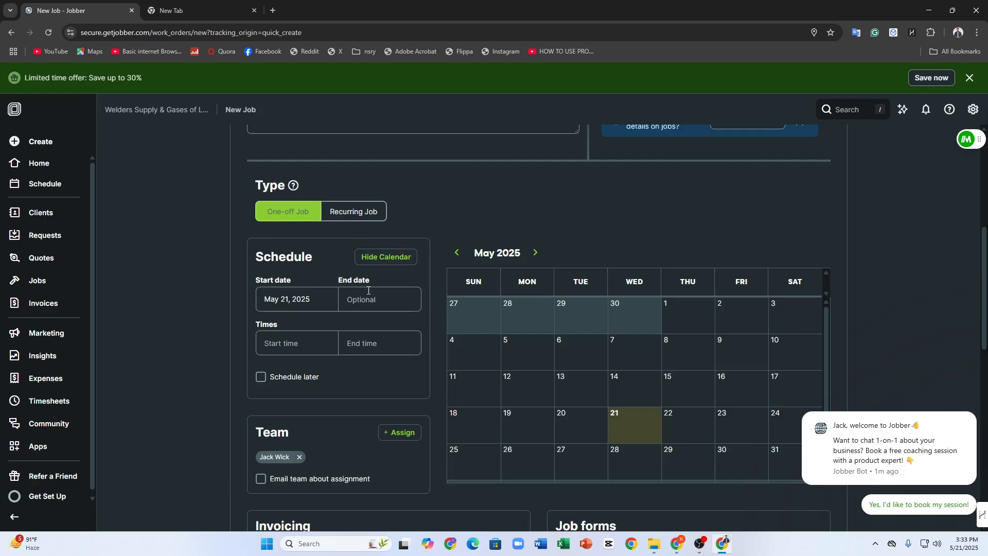
{"action": "left_click", "coordinate": [366, 297]}
{"action": "left_click", "coordinate": [292, 340]}
{"action": "scroll", "coordinate": [386, 292], "scroll_direction": "down", "scroll_amount": 1}
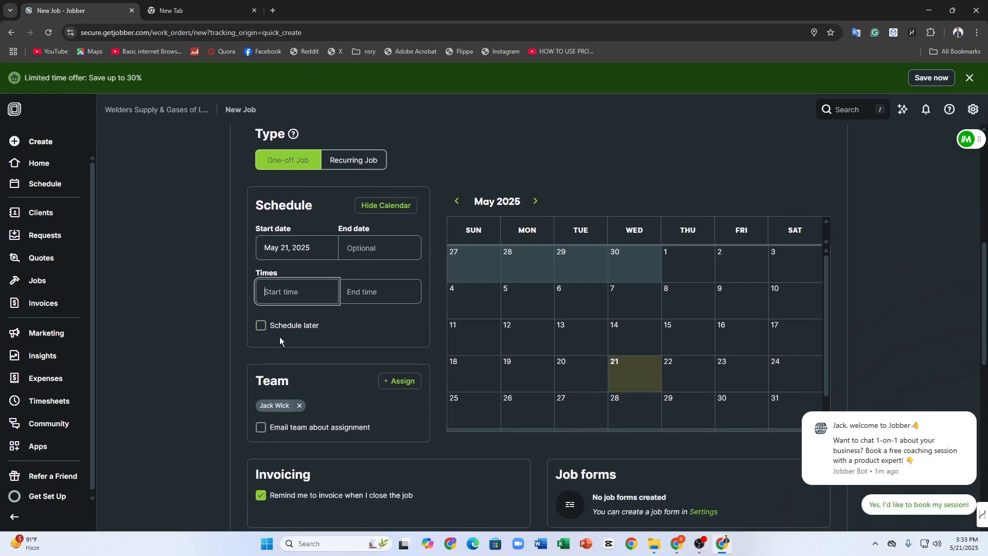
{"action": "scroll", "coordinate": [279, 339], "scroll_direction": "down", "scroll_amount": 1}
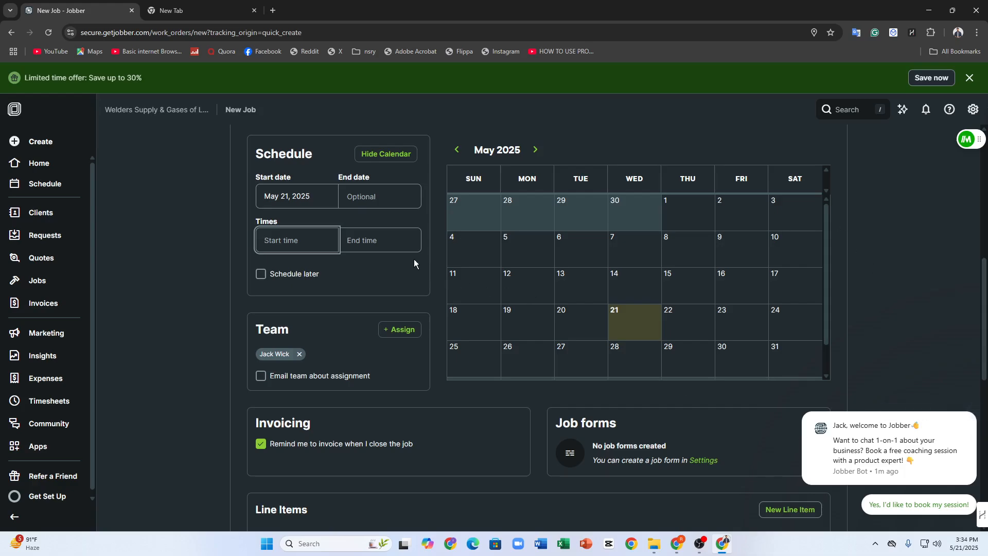
Go to the Requests page and start creating the first request
{"action": "left_click", "coordinate": [36, 213]}
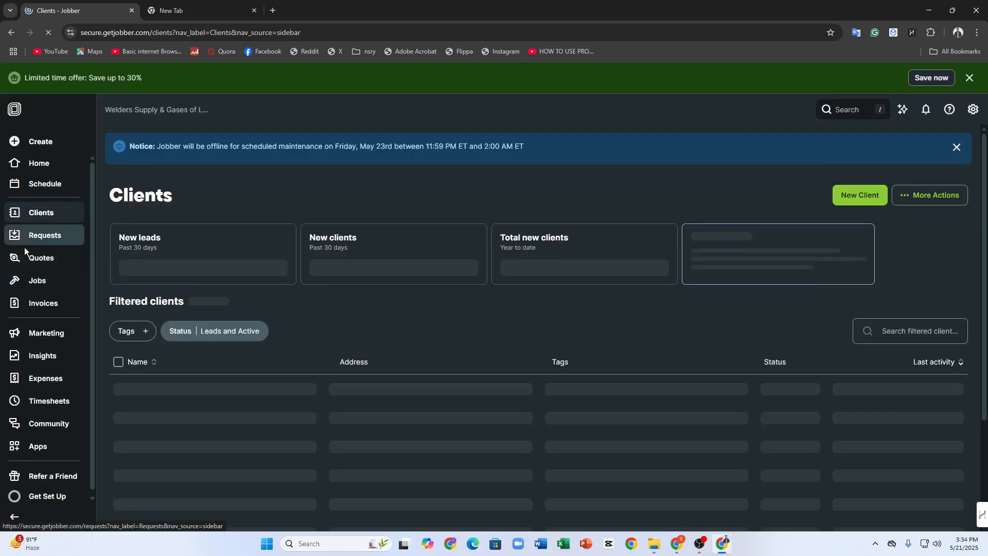
{"action": "left_click", "coordinate": [31, 234]}
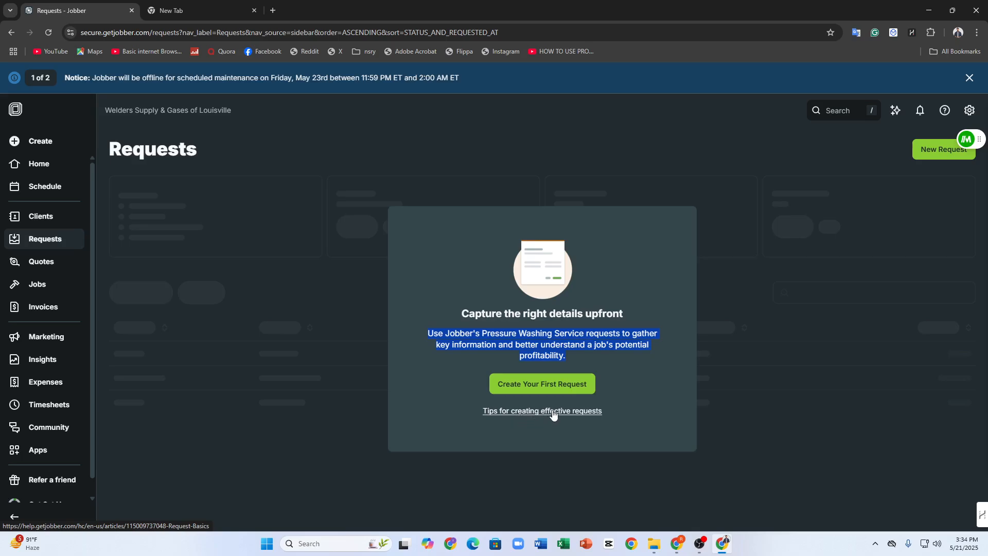
{"action": "left_click", "coordinate": [548, 388]}
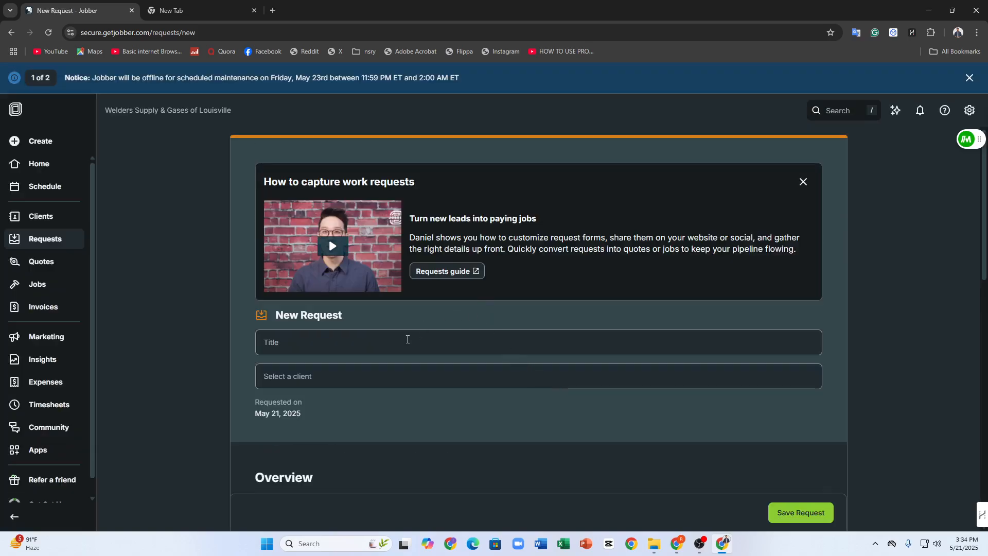
Look over the new request's title, client and service details fields without filling them in
{"action": "left_click", "coordinate": [404, 338]}
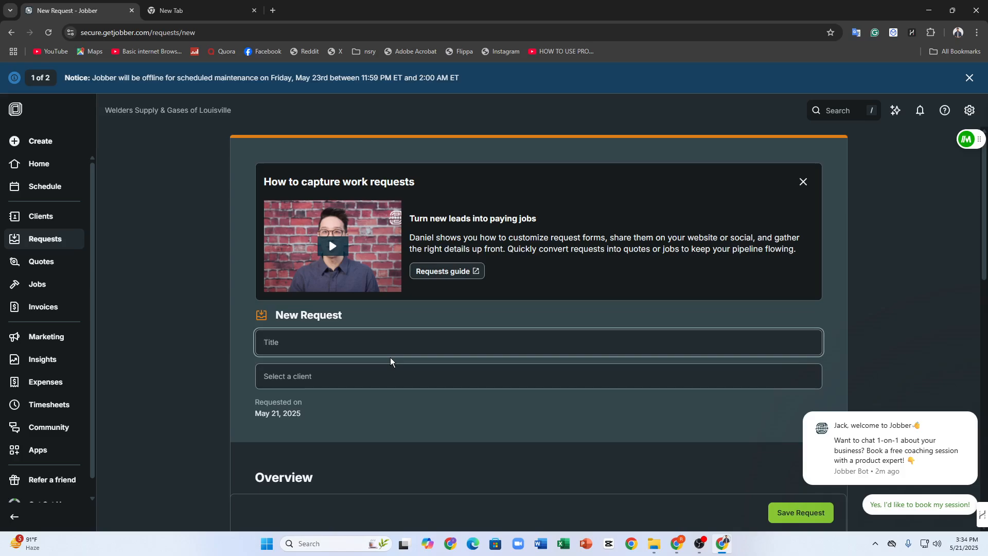
{"action": "left_click", "coordinate": [382, 375]}
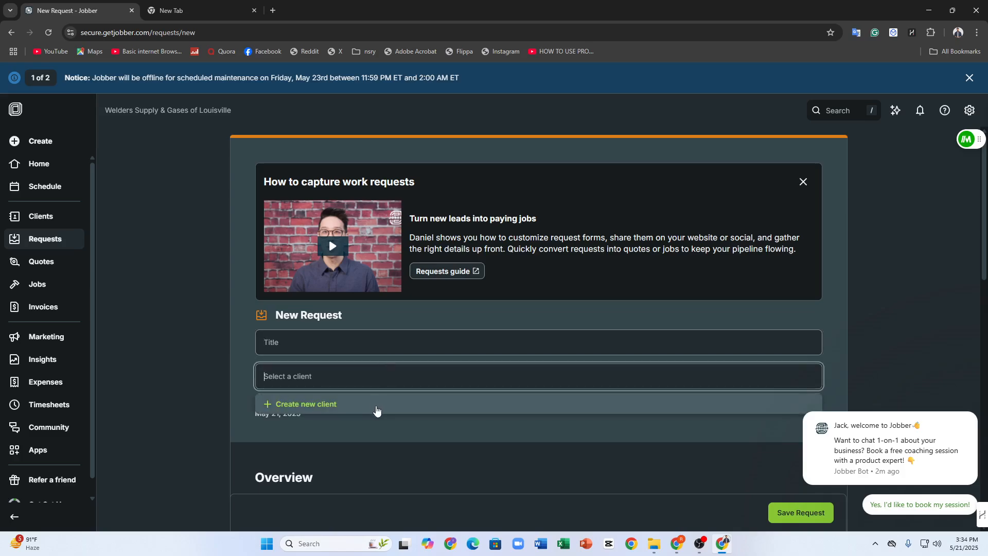
{"action": "scroll", "coordinate": [375, 410], "scroll_direction": "down", "scroll_amount": 1}
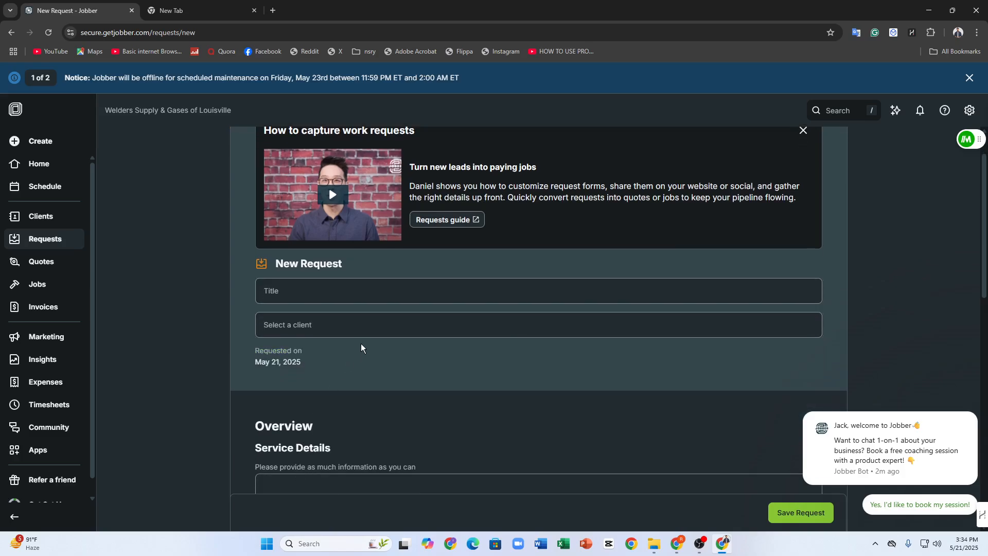
{"action": "scroll", "coordinate": [360, 355], "scroll_direction": "down", "scroll_amount": 6}
{"action": "left_click", "coordinate": [322, 189]}
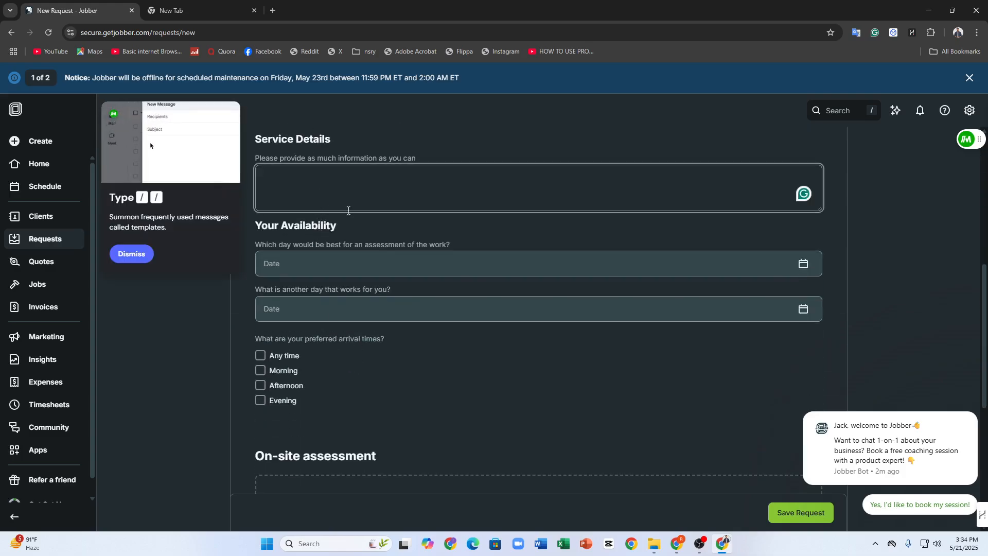
Examine the request's availability section, including both assessment date calendars and the preferred arrival times
{"action": "left_click", "coordinate": [308, 264]}
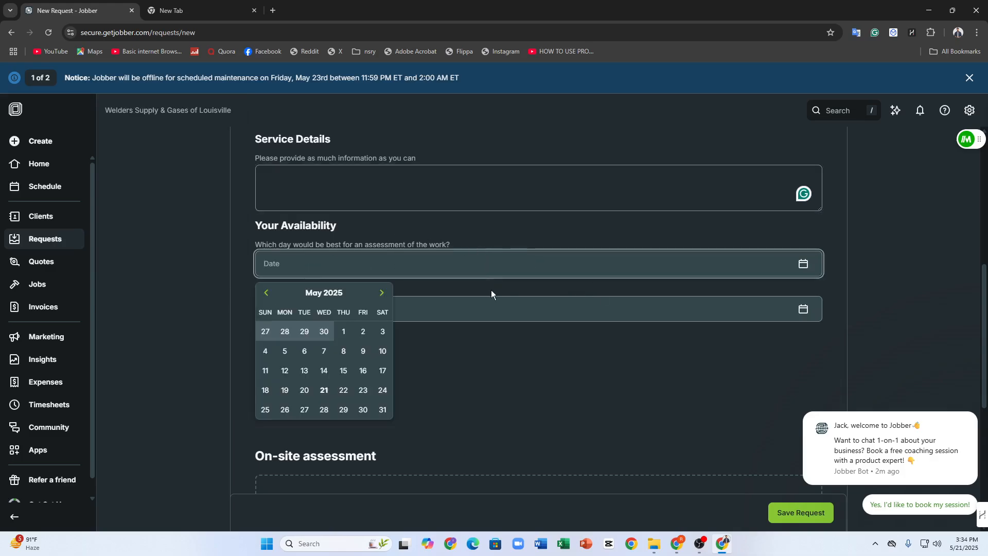
{"action": "left_click", "coordinate": [480, 307]}
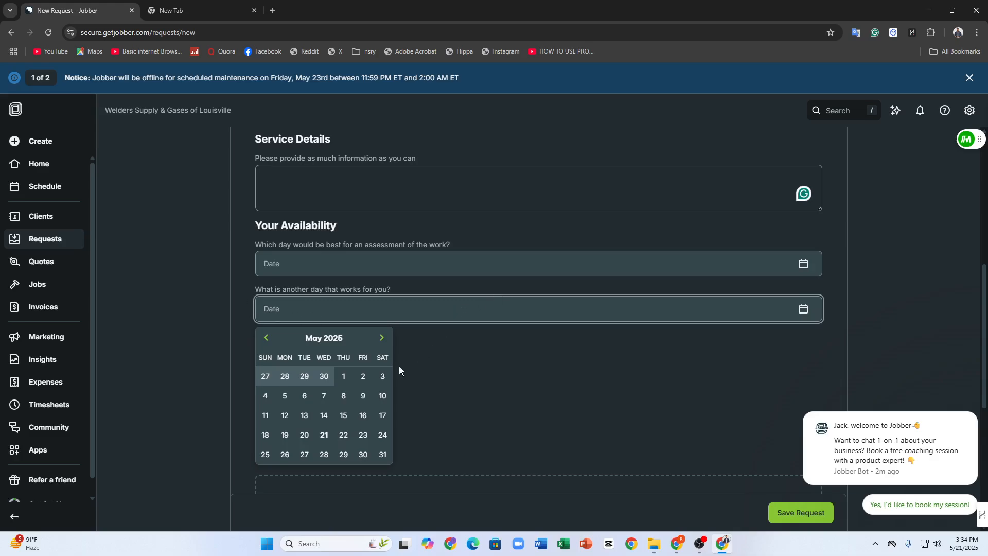
{"action": "left_click", "coordinate": [474, 366]}
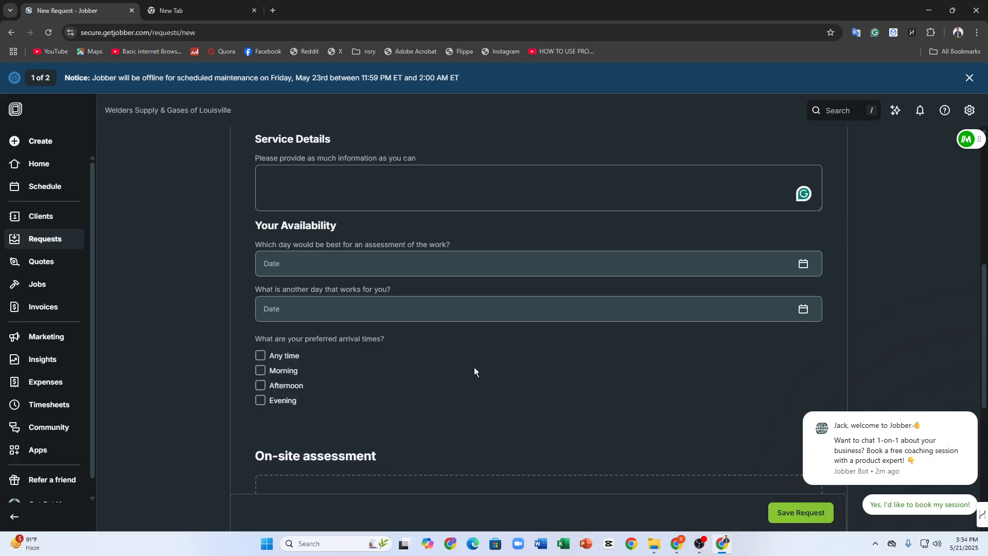
{"action": "left_click", "coordinate": [297, 266]}
{"action": "scroll", "coordinate": [374, 335], "scroll_direction": "up", "scroll_amount": 3}
{"action": "left_click", "coordinate": [499, 344]}
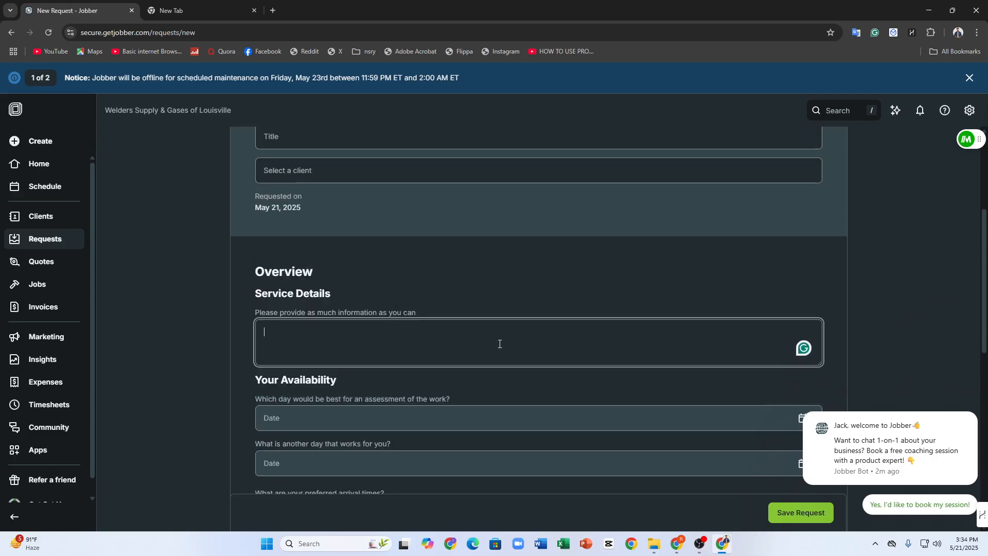
{"action": "scroll", "coordinate": [311, 354], "scroll_direction": "down", "scroll_amount": 3}
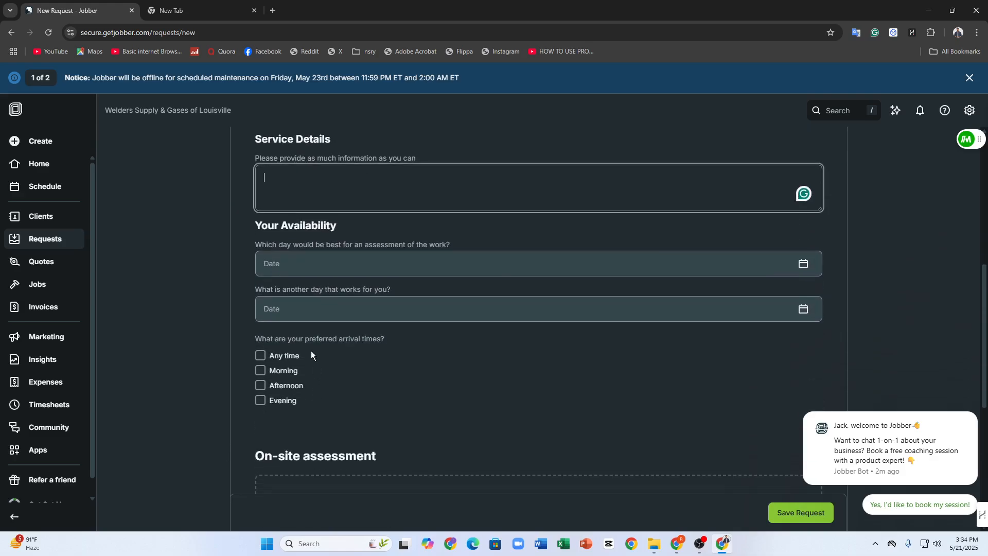
{"action": "left_click", "coordinate": [260, 341]}
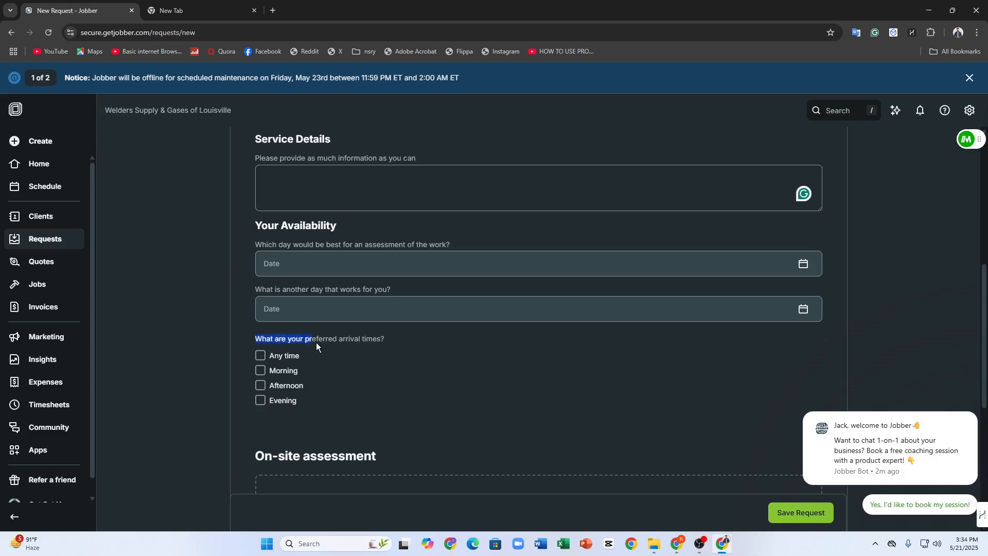
{"action": "left_click_drag", "start_coordinate": [358, 347], "coordinate": [379, 351]}
{"action": "scroll", "coordinate": [409, 335], "scroll_direction": "down", "scroll_amount": 5}
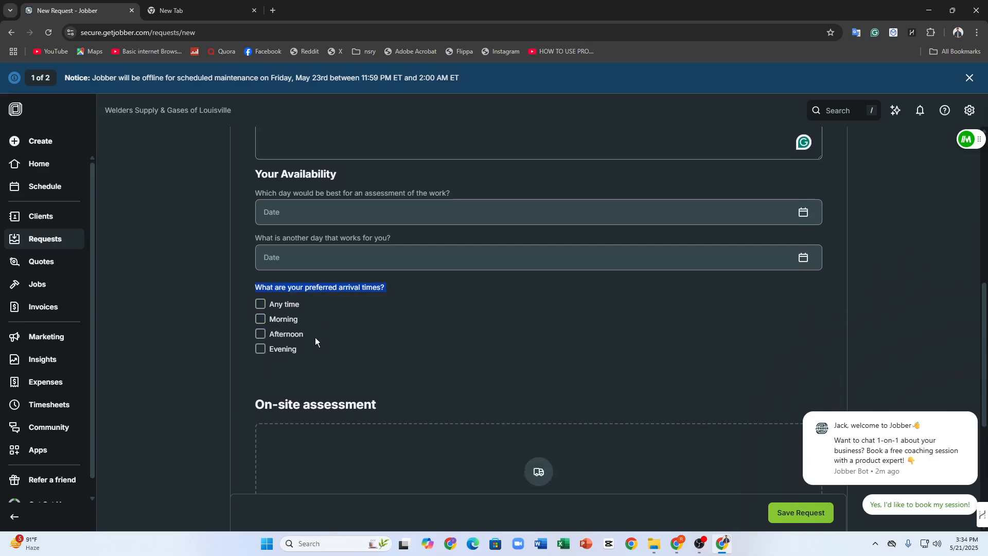
Add an on-site assessment and an empty internal note to the request
{"action": "left_click", "coordinate": [556, 275]}
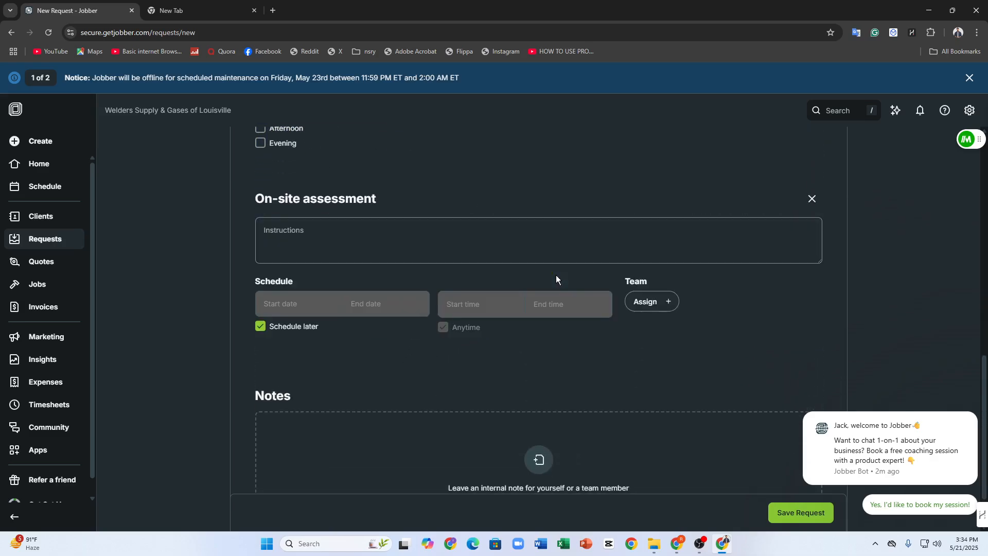
{"action": "left_click", "coordinate": [280, 232]}
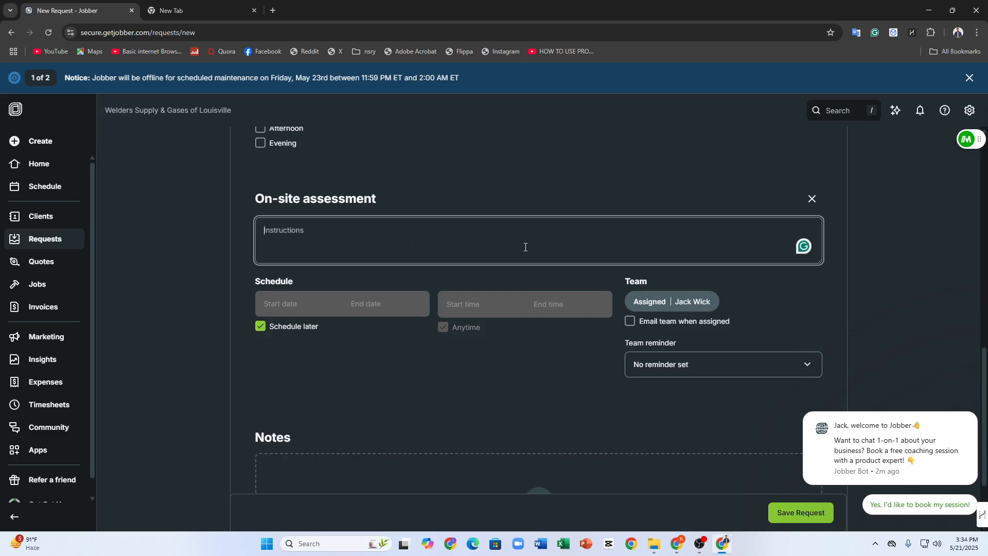
{"action": "scroll", "coordinate": [412, 290], "scroll_direction": "down", "scroll_amount": 2}
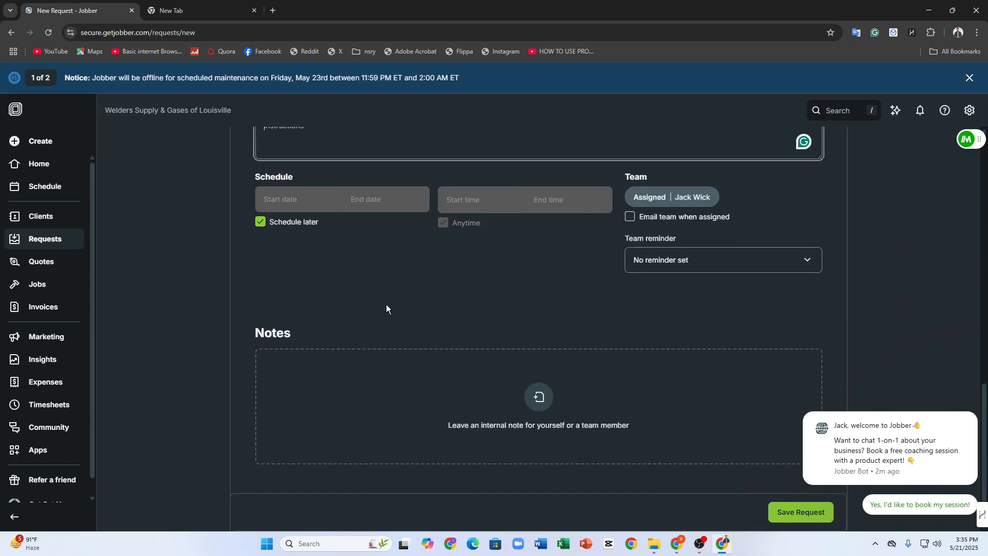
{"action": "left_click", "coordinate": [538, 390]}
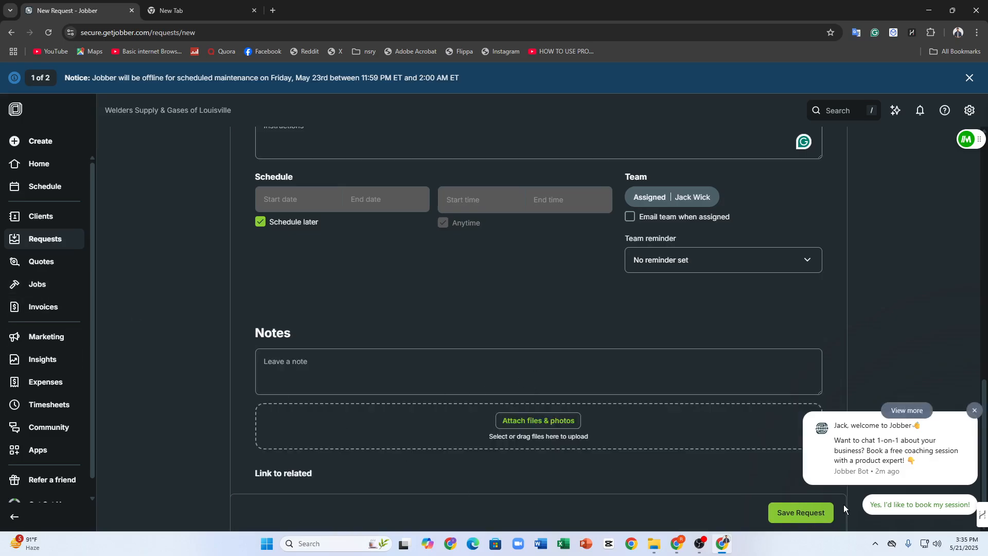
Leave the request without saving it and open the Quotes page
{"action": "left_click", "coordinate": [20, 263]}
{"action": "left_click", "coordinate": [540, 99]}
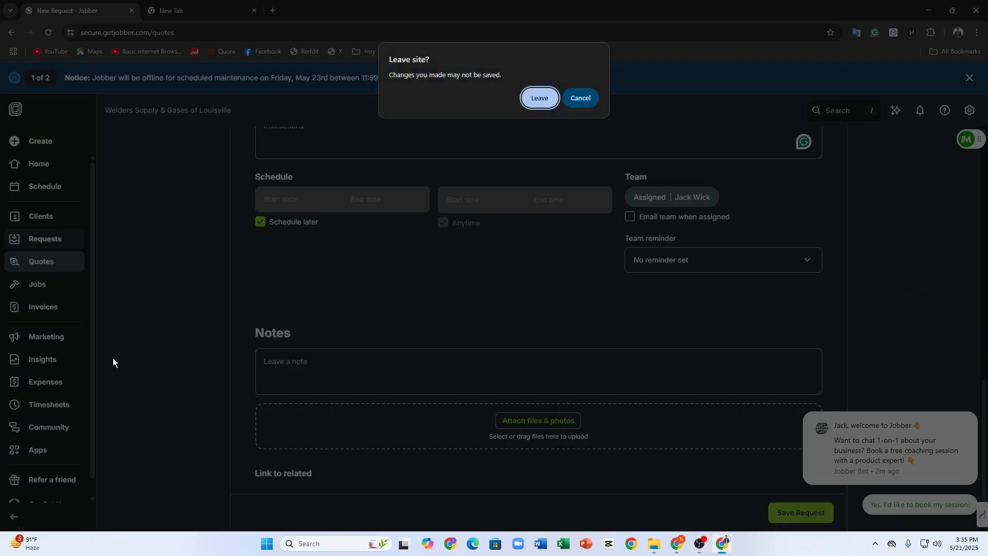
{"action": "left_click", "coordinate": [553, 98]}
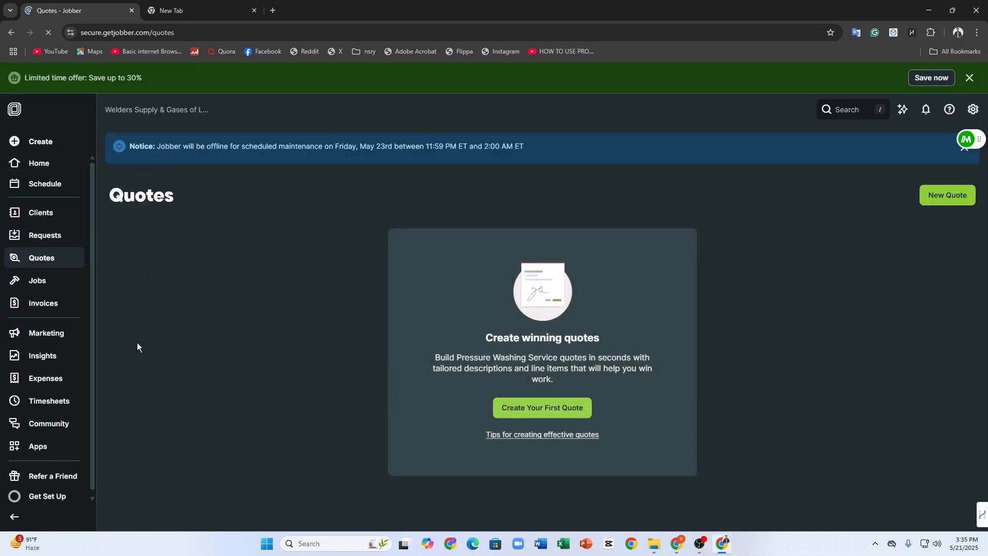
Start creating the first quote and look over its details and line item section
{"action": "left_click", "coordinate": [527, 407]}
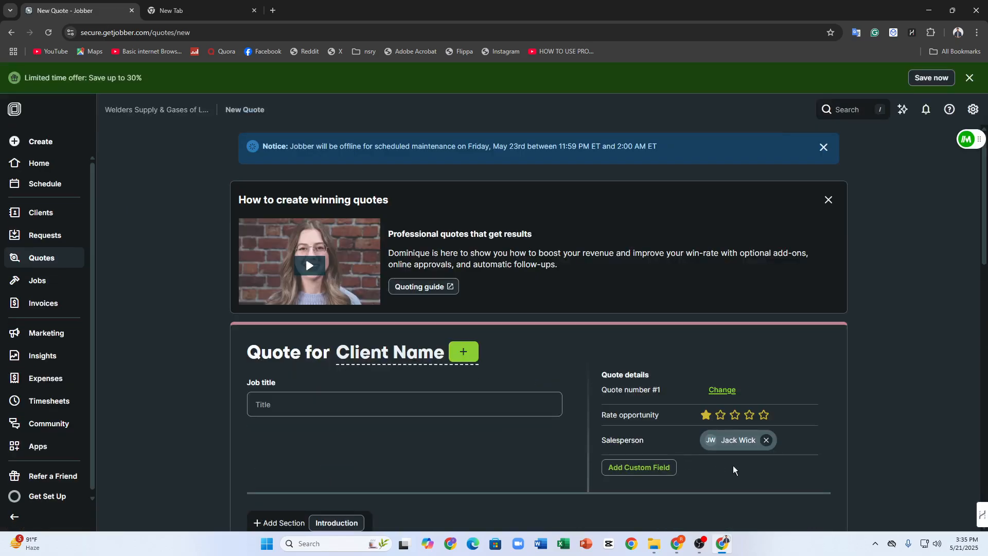
{"action": "scroll", "coordinate": [562, 354], "scroll_direction": "down", "scroll_amount": 1}
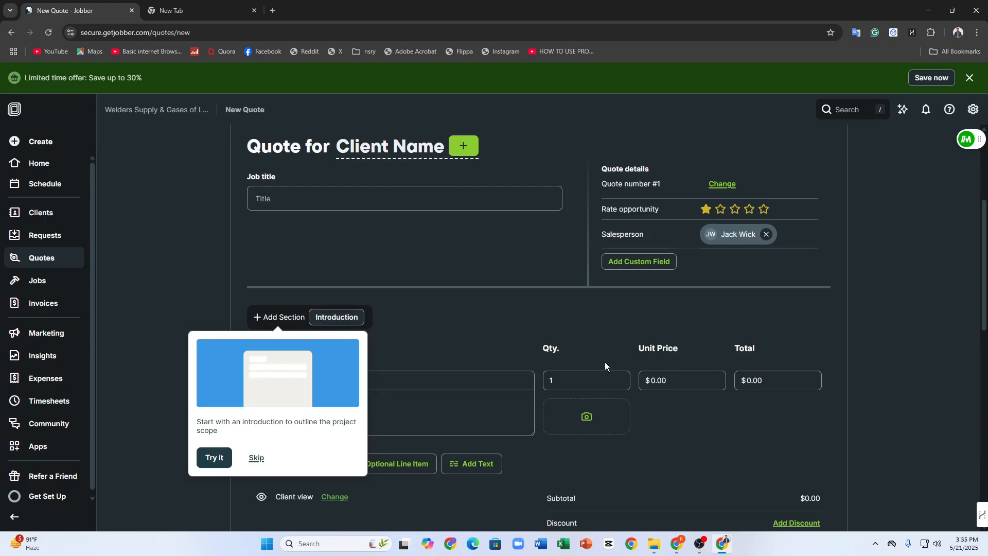
{"action": "scroll", "coordinate": [604, 362], "scroll_direction": "down", "scroll_amount": 2}
Enter a unit price of $0.001 and a total of $0.10 for the quote's line item, and review the quote summary
{"action": "left_click", "coordinate": [664, 277]}
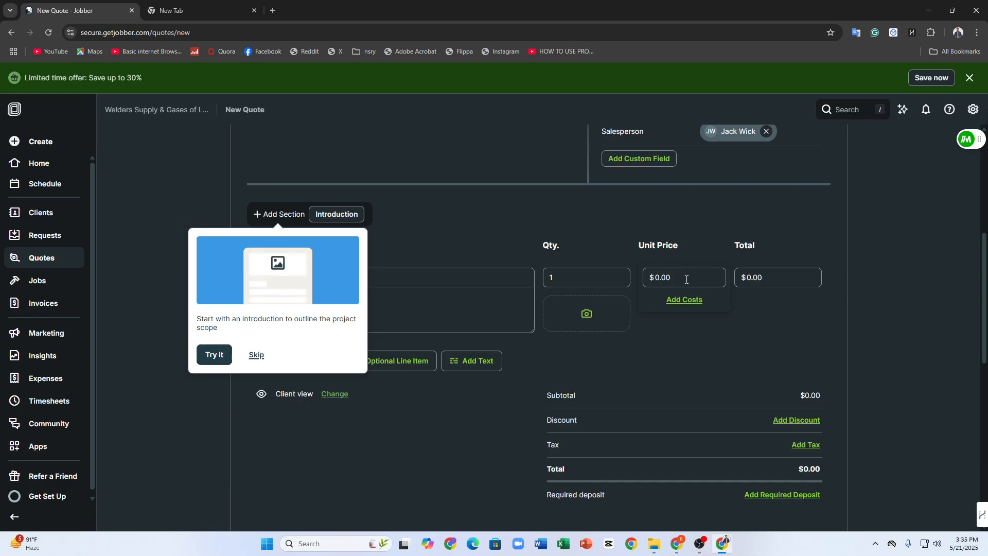
{"action": "left_click", "coordinate": [688, 277]}
{"action": "type", "text": "1"}
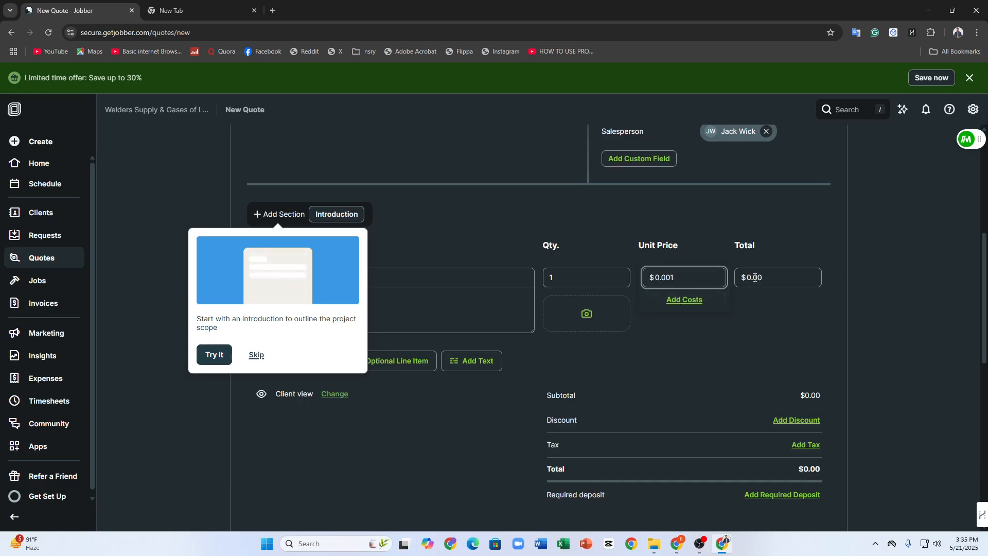
{"action": "left_click", "coordinate": [754, 277]}
{"action": "type", "text": "1"}
{"action": "scroll", "coordinate": [736, 360], "scroll_direction": "down", "scroll_amount": 3}
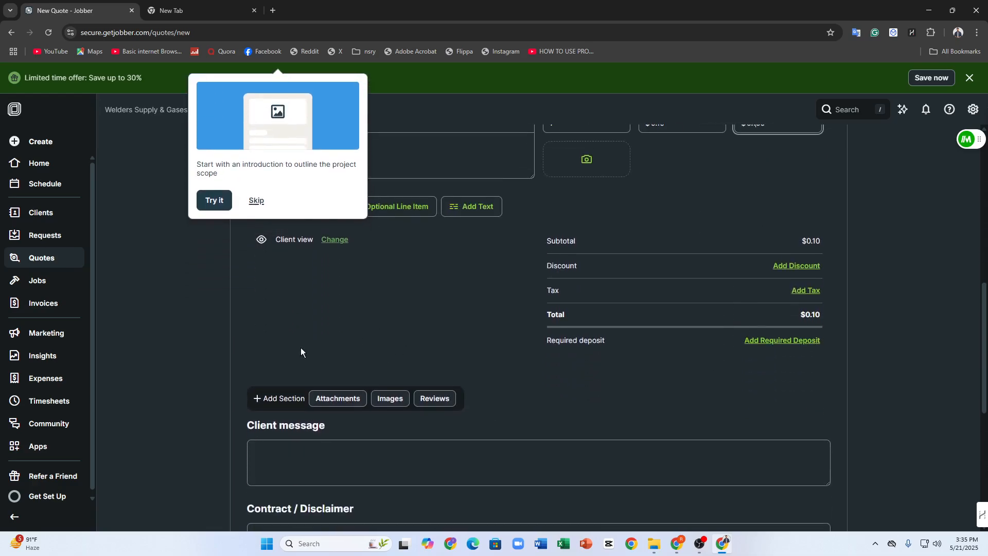
Leave the quote without saving it and view the Insights page
{"action": "left_click", "coordinate": [35, 354]}
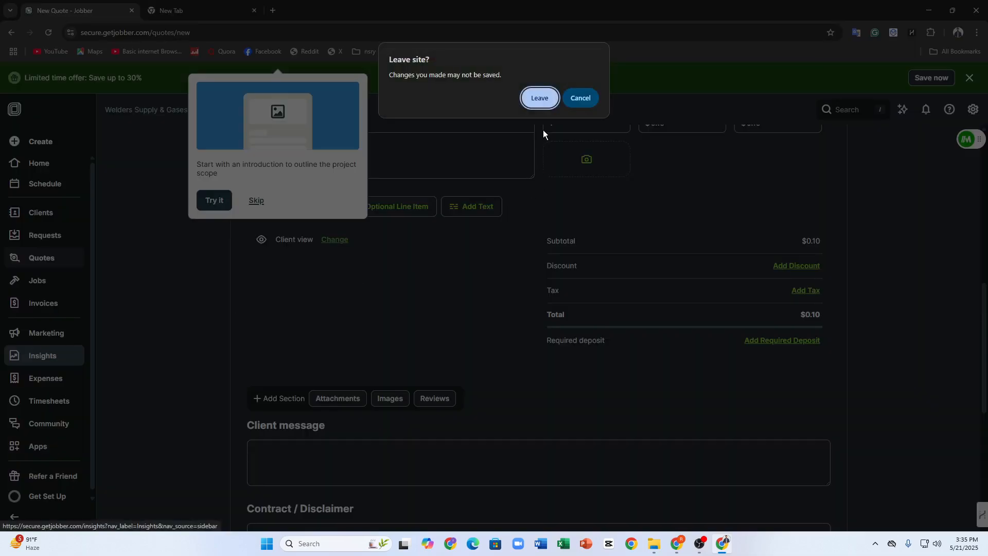
{"action": "left_click", "coordinate": [537, 100]}
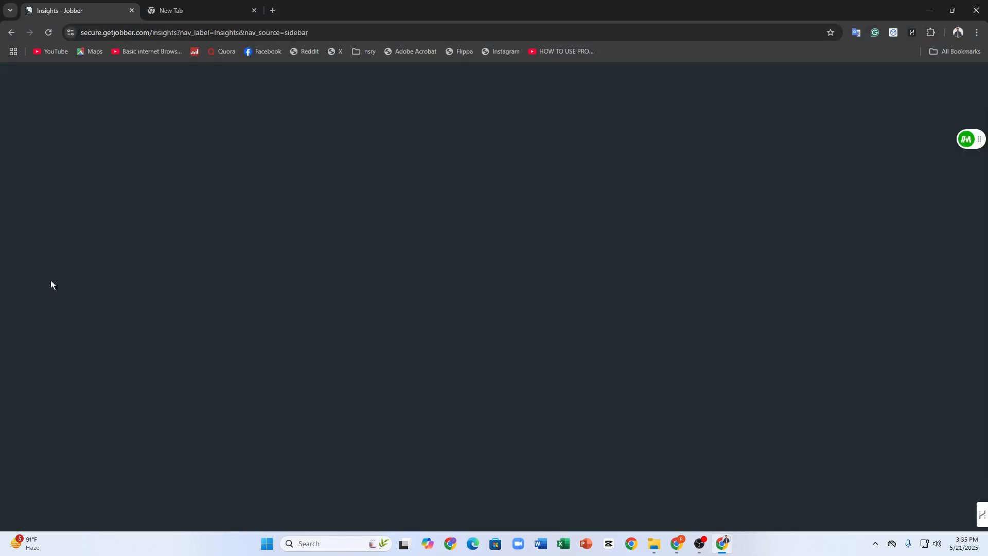
{"action": "scroll", "coordinate": [15, 355], "scroll_direction": "down", "scroll_amount": 1}
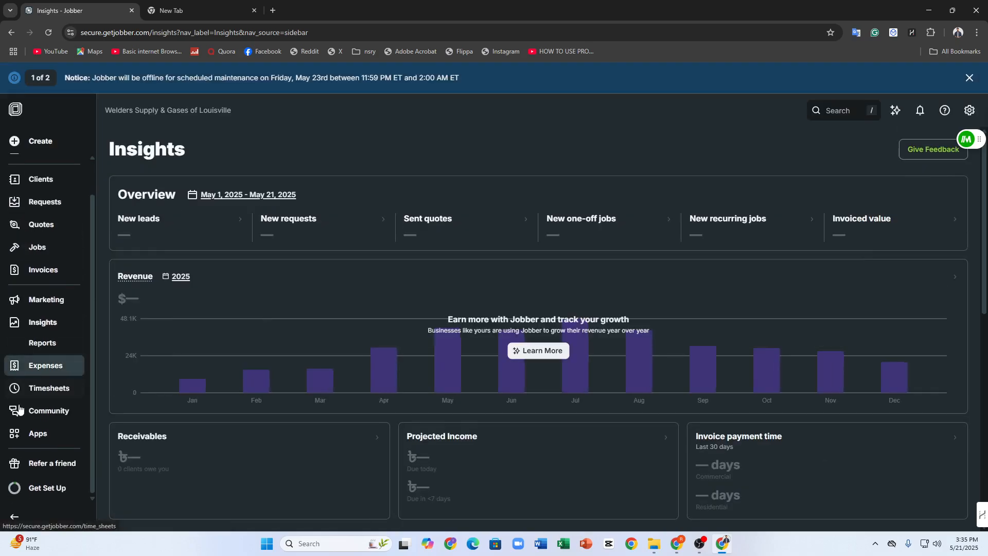
Browse the apps in the App Marketplace, and open Google's Local Services Ads to read how it works and its benefits
{"action": "left_click", "coordinate": [39, 433]}
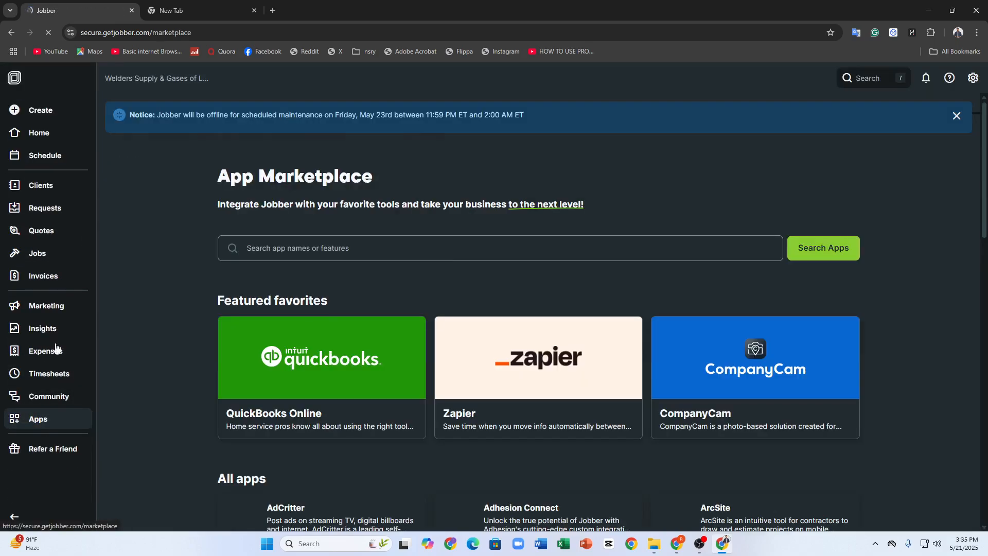
{"action": "scroll", "coordinate": [504, 268], "scroll_direction": "down", "scroll_amount": 4}
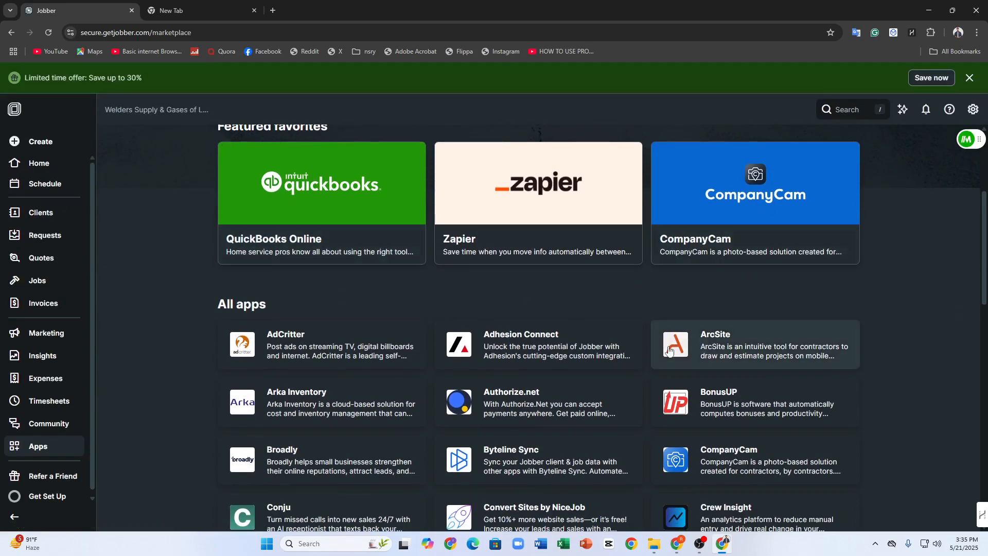
{"action": "scroll", "coordinate": [483, 232], "scroll_direction": "down", "scroll_amount": 4}
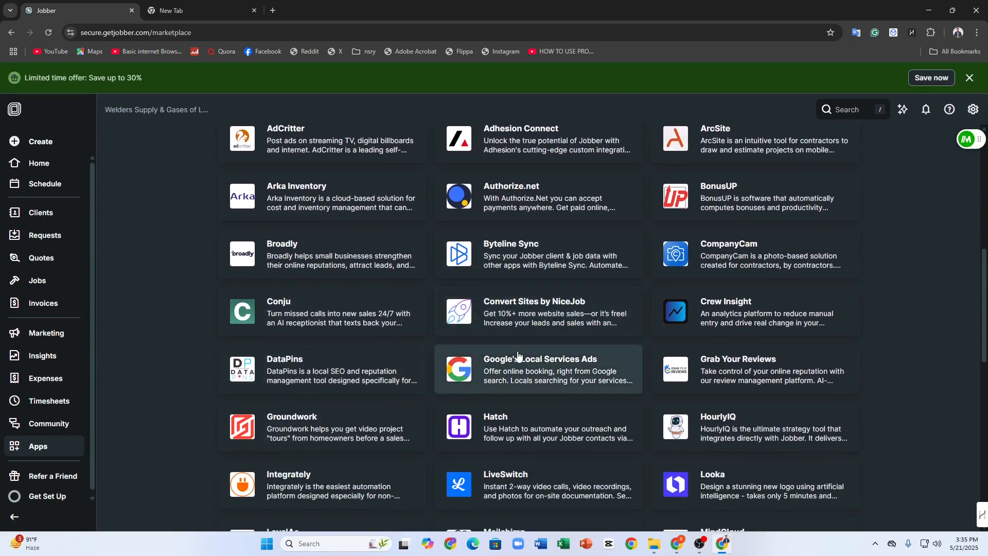
{"action": "left_click", "coordinate": [518, 356]}
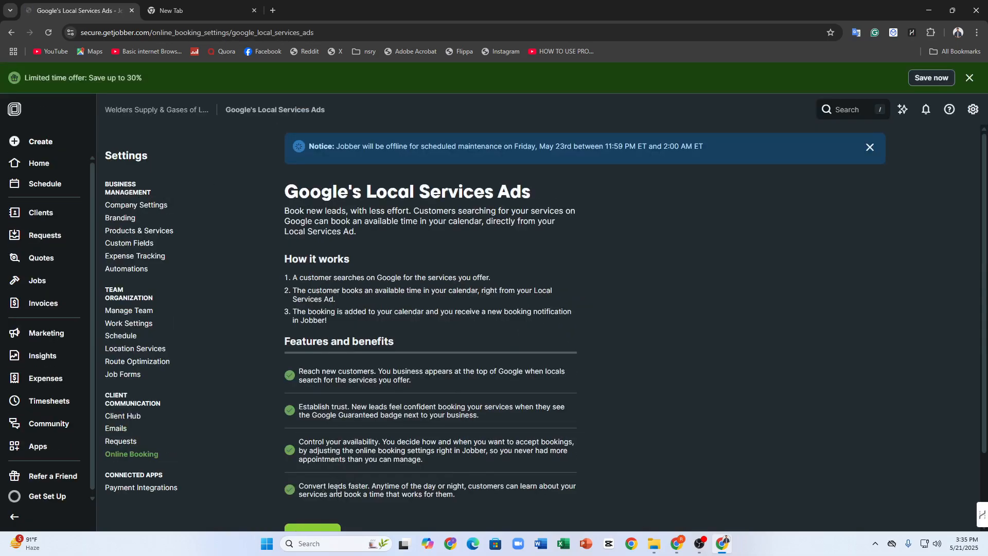
{"action": "scroll", "coordinate": [346, 479], "scroll_direction": "down", "scroll_amount": 2}
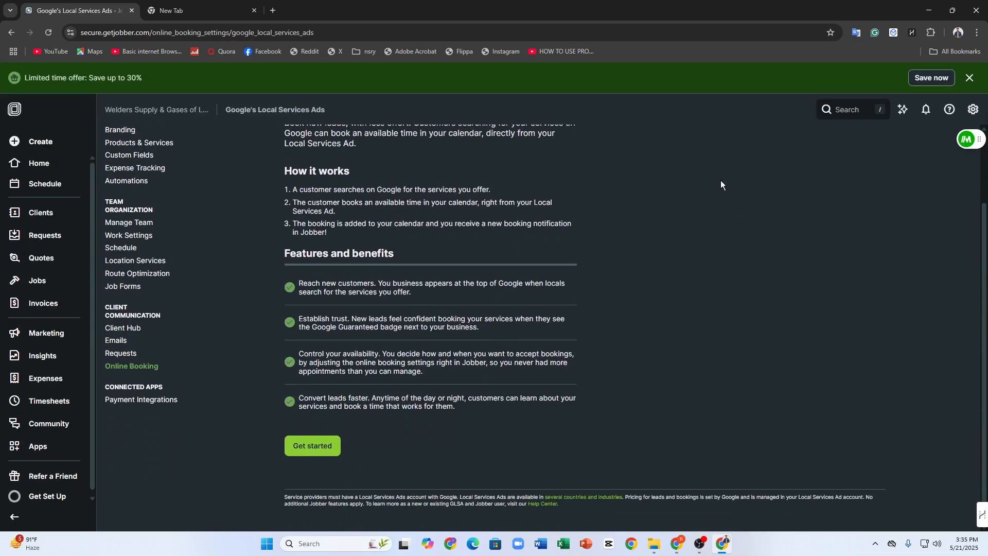